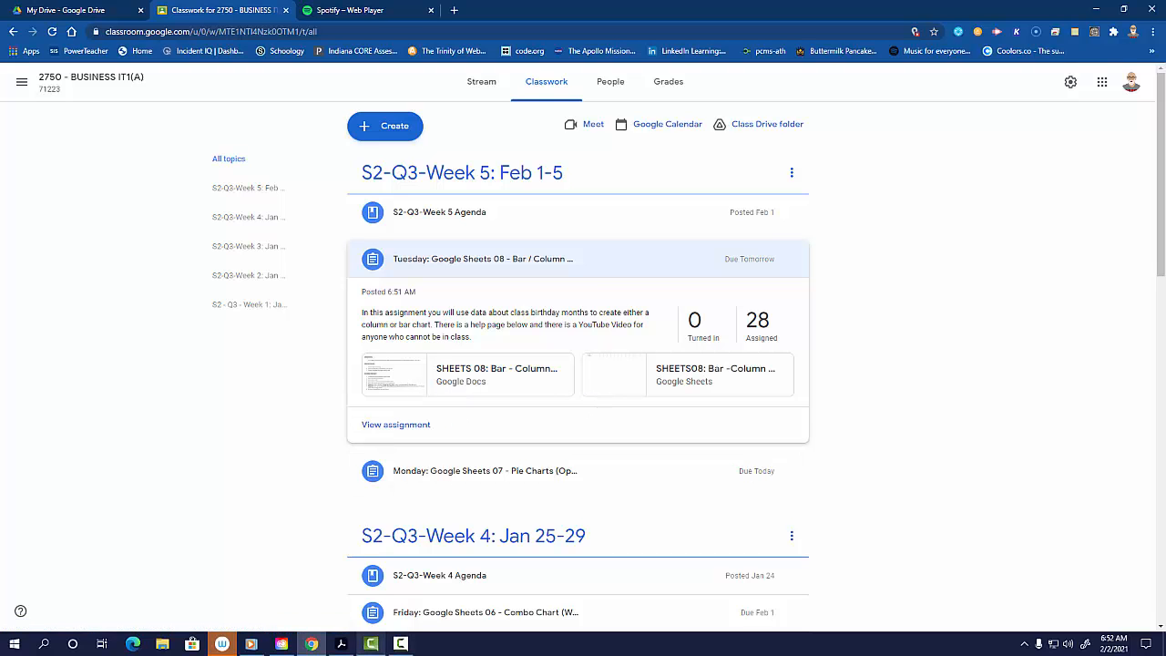
Switch to the assignment guide in Adobe Acrobat and read the chart instructions, examining the required title and series color changes.
{"action": "left_click", "coordinate": [350, 645]}
{"action": "scroll", "coordinate": [449, 539], "scroll_direction": "down", "scroll_amount": 5}
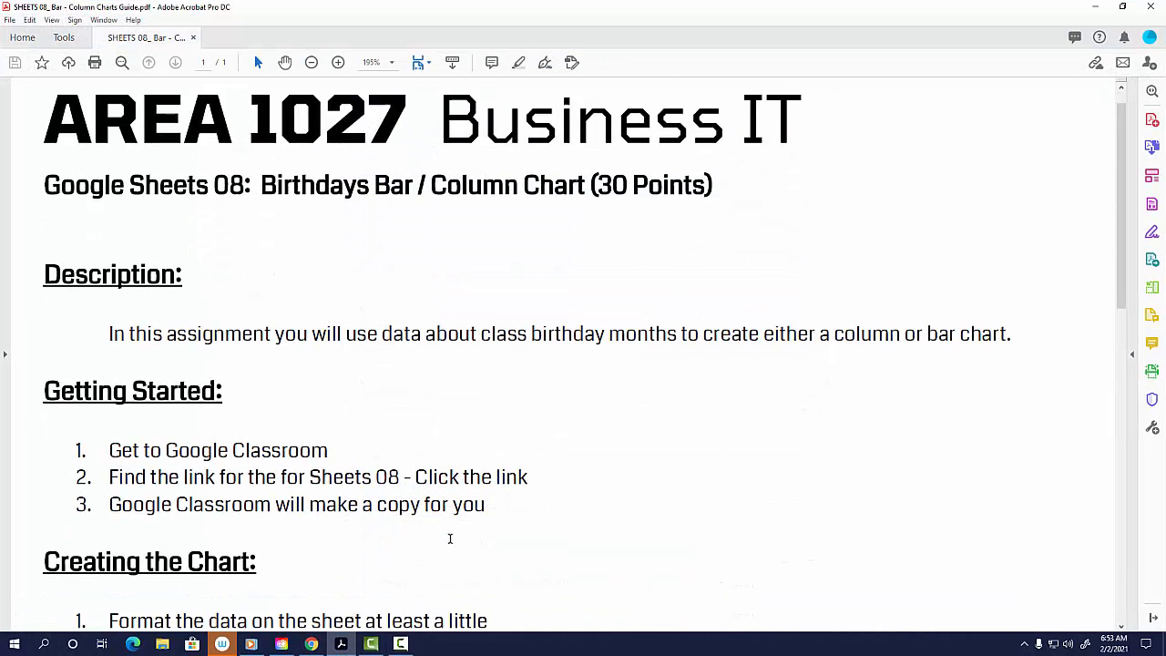
{"action": "scroll", "coordinate": [450, 540], "scroll_direction": "down", "scroll_amount": 3}
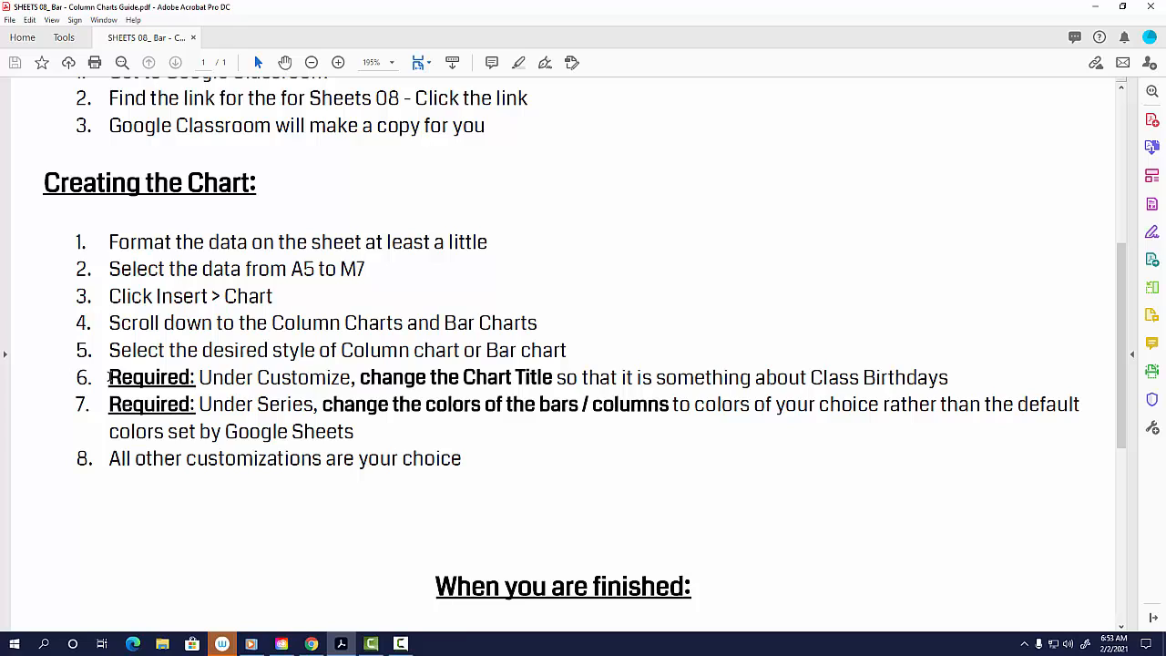
{"action": "left_click_drag", "start_coordinate": [108, 377], "coordinate": [556, 378]}
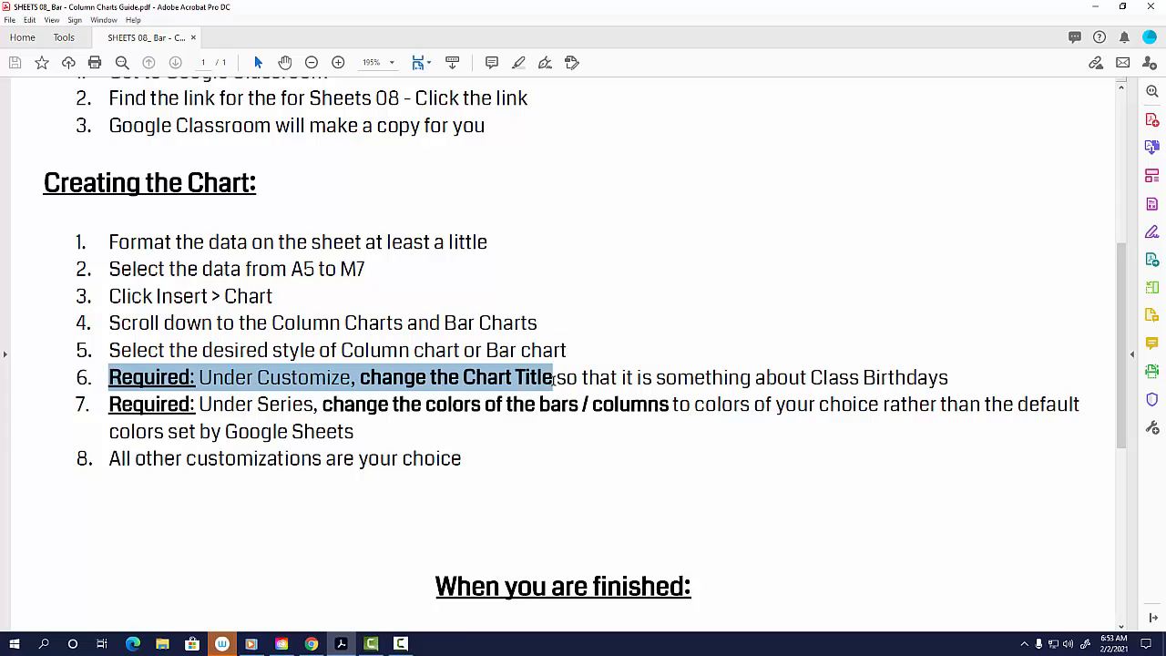
{"action": "left_click_drag", "start_coordinate": [105, 403], "coordinate": [646, 415]}
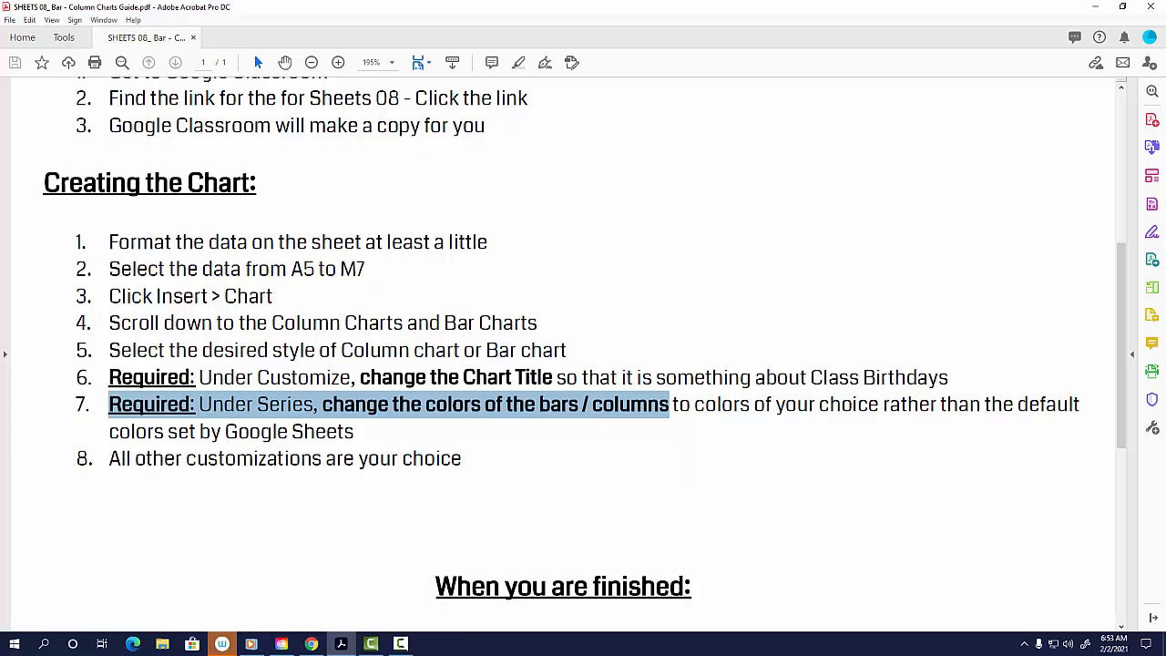
Make a copy of the "SHEETS08: Bar -Column Charts" spreadsheet attached to the Tuesday assignment in Google Classroom, and close the original.
{"action": "key", "text": "alt+Tab"}
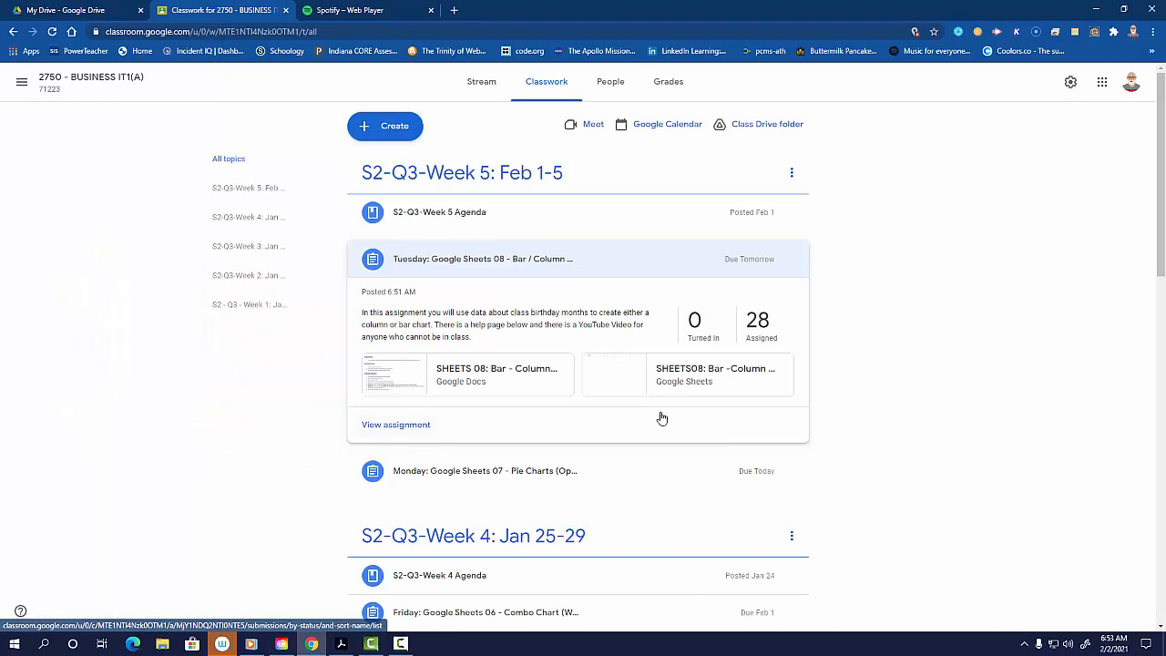
{"action": "left_click", "coordinate": [698, 380]}
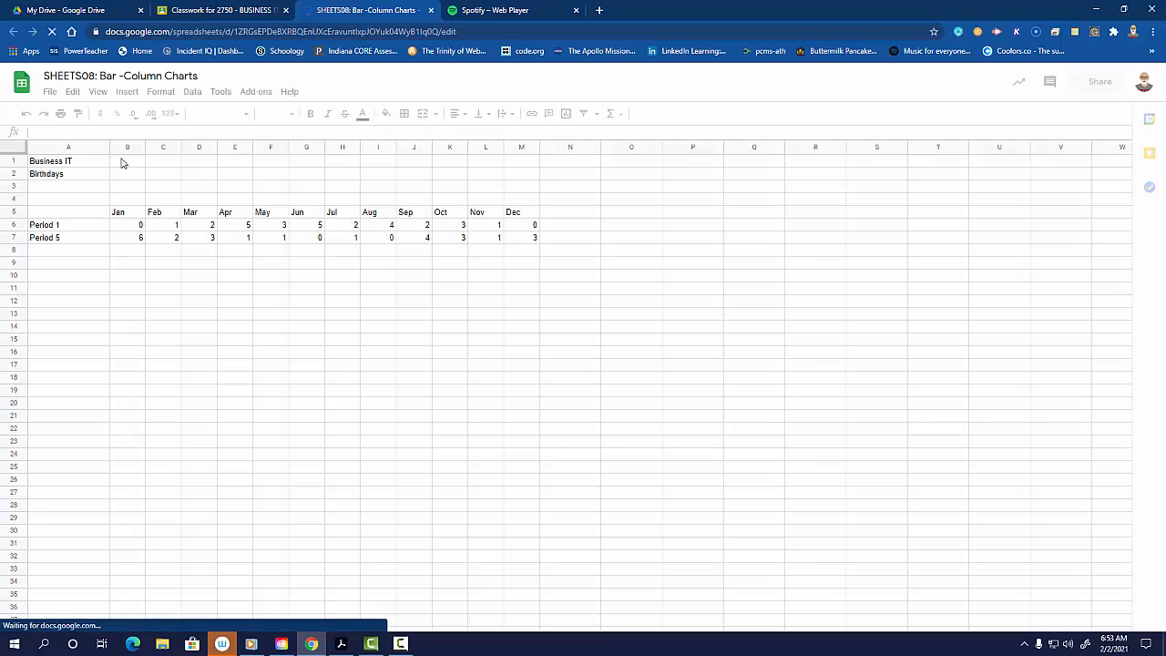
{"action": "left_click", "coordinate": [50, 93]}
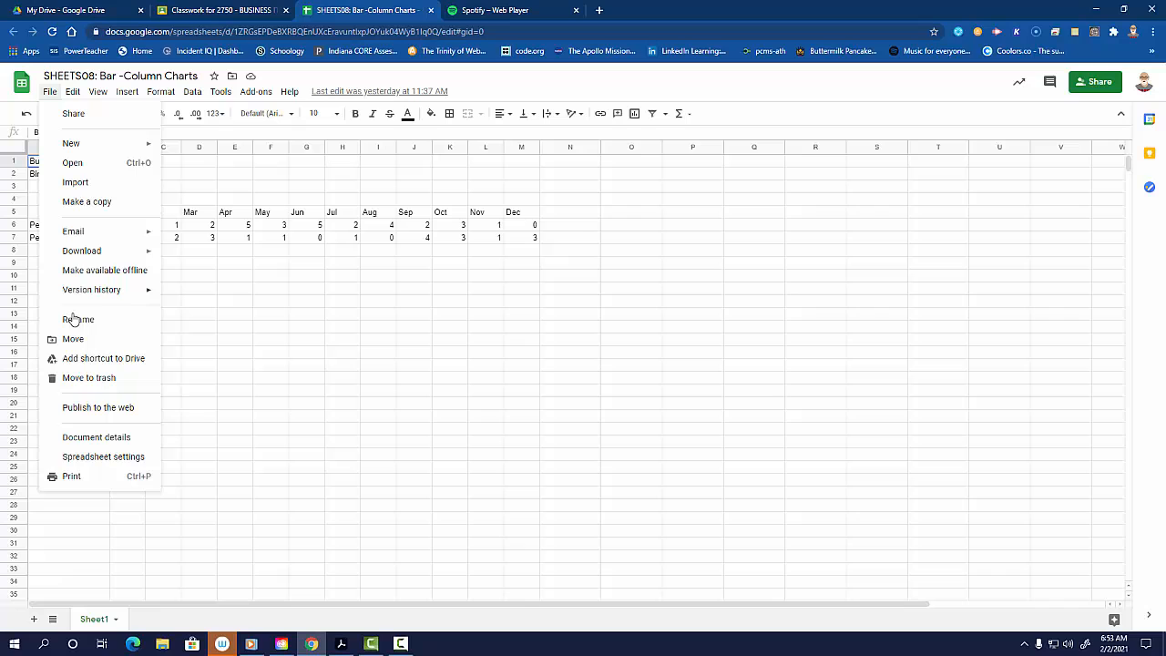
{"action": "left_click", "coordinate": [84, 201]}
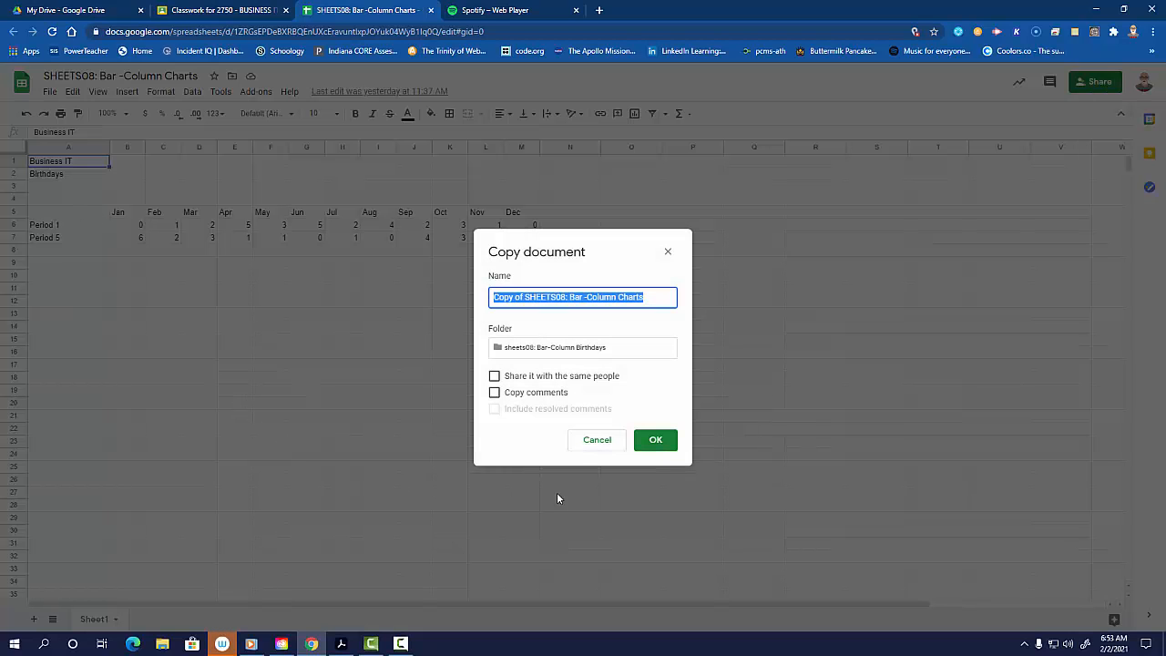
{"action": "left_click", "coordinate": [656, 441]}
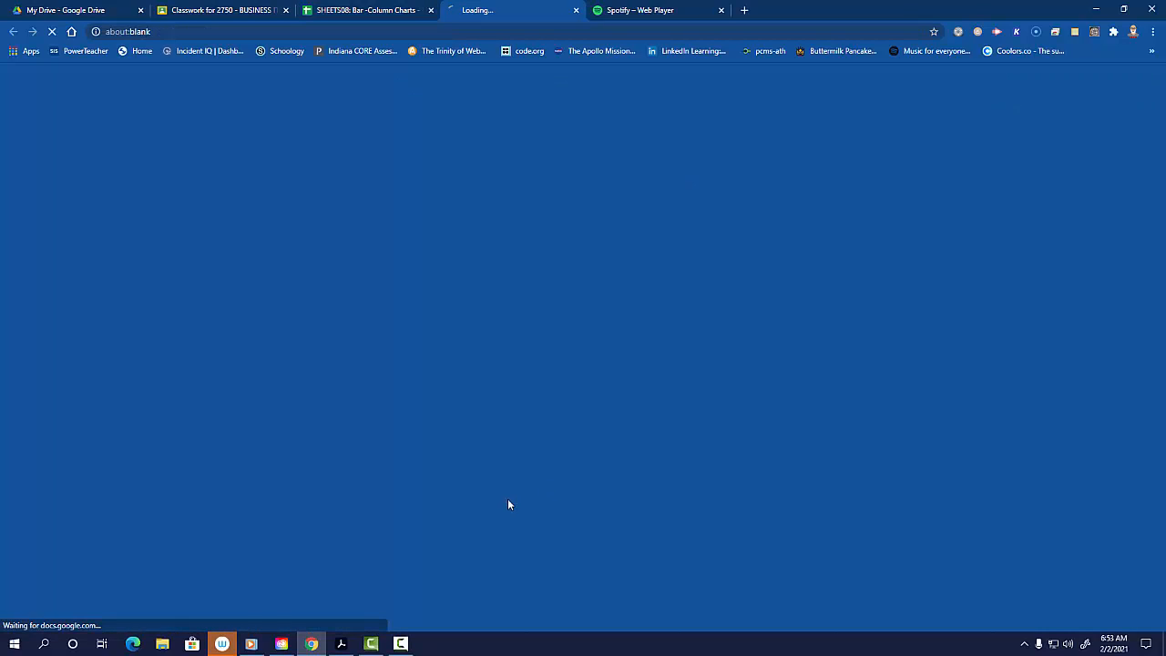
{"action": "left_click", "coordinate": [369, 15]}
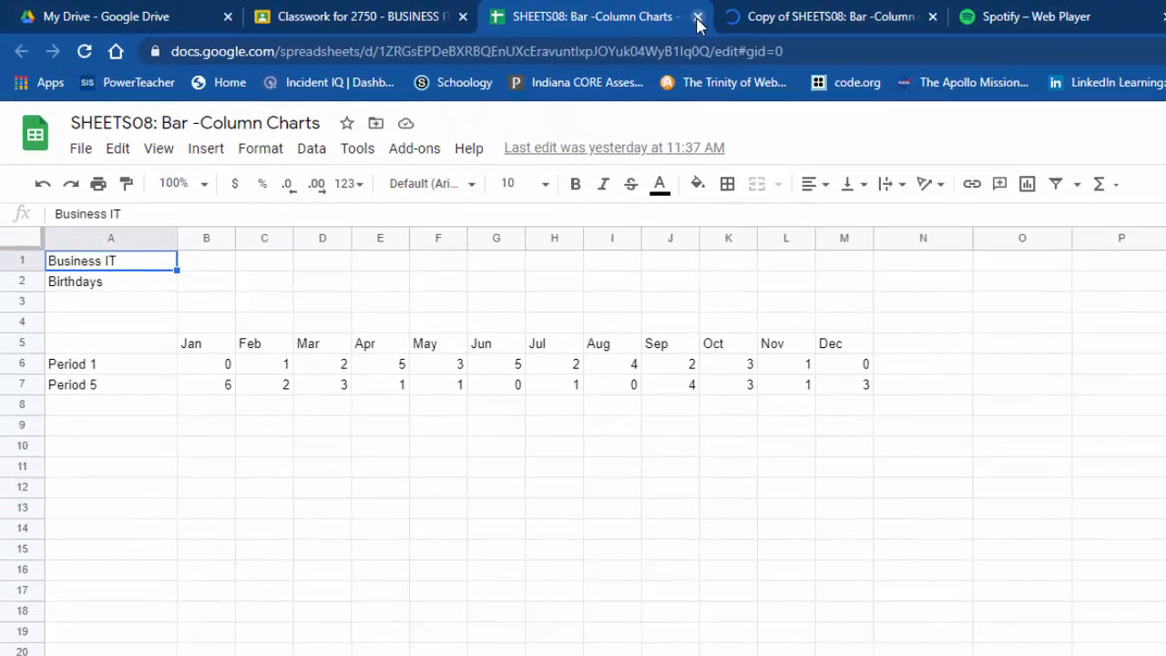
{"action": "left_click", "coordinate": [440, 10]}
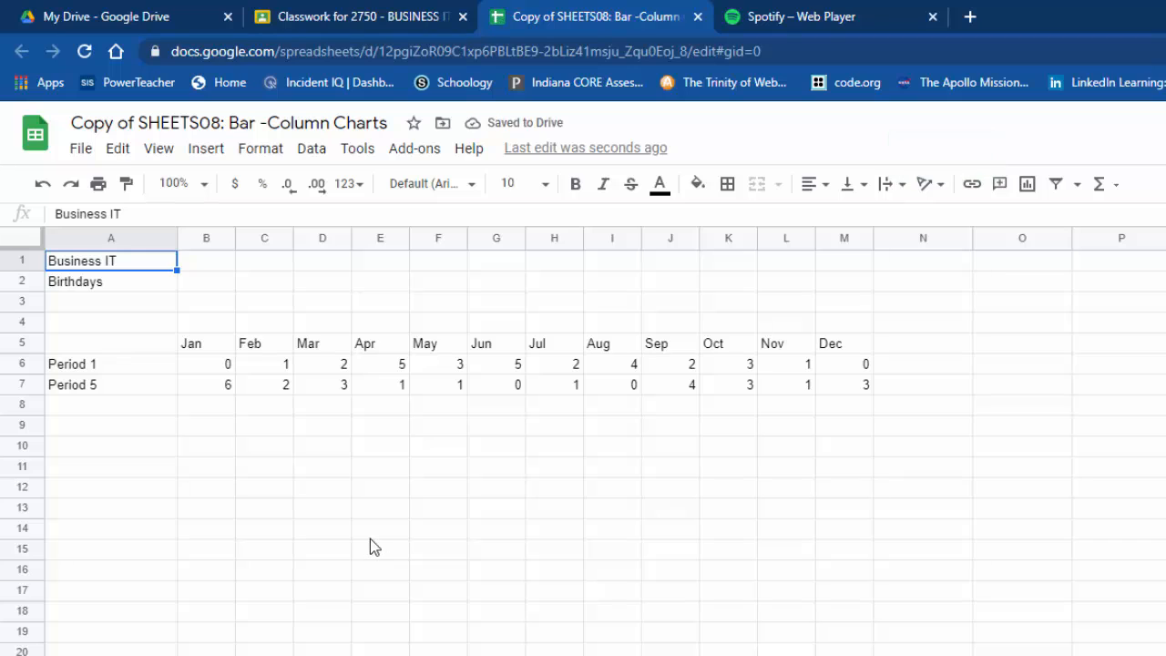
Apply alternating colors to the birthday data in A5:M7, using the default grey style with a header.
{"action": "left_click_drag", "start_coordinate": [122, 345], "coordinate": [838, 397]}
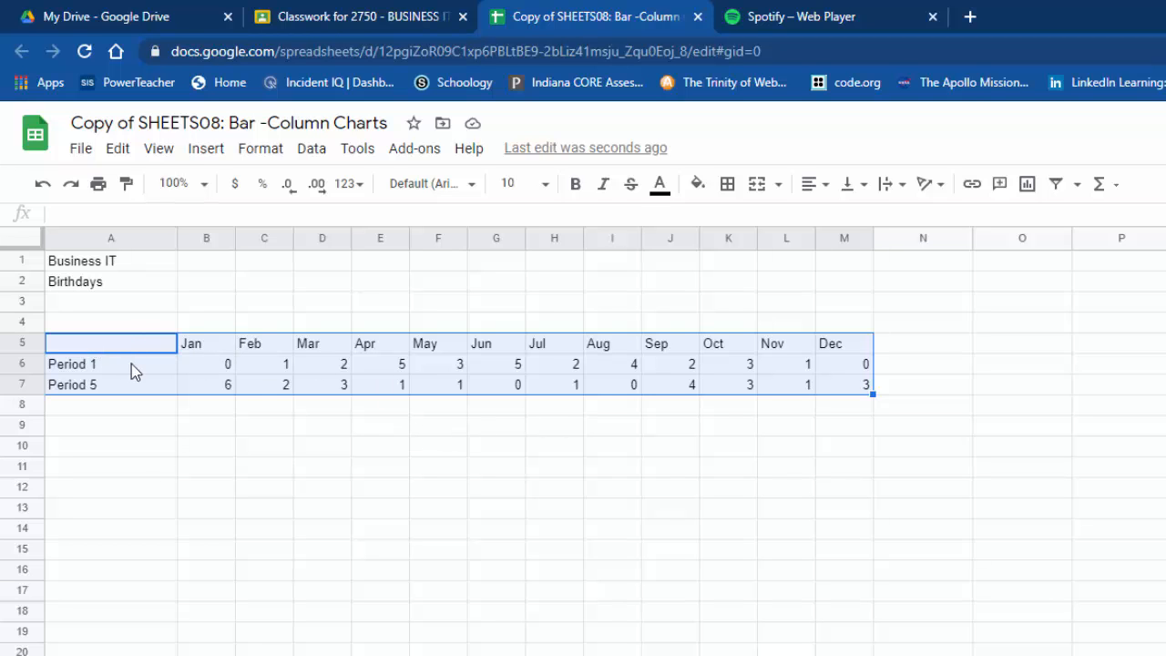
{"action": "left_click", "coordinate": [201, 117]}
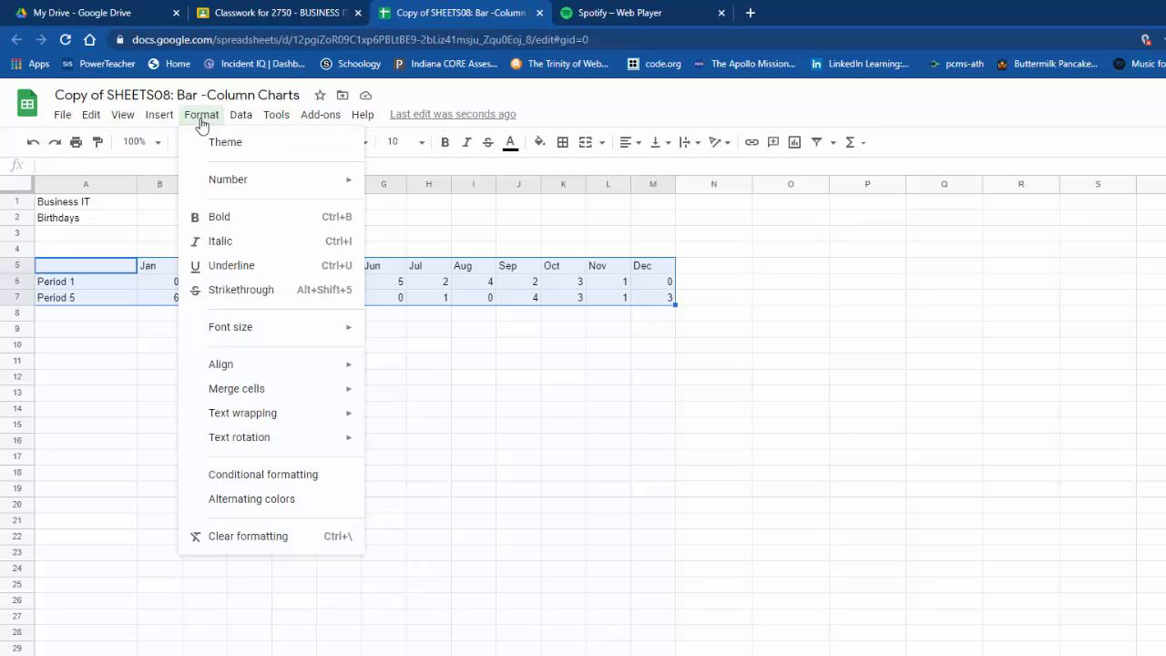
{"action": "left_click", "coordinate": [303, 508]}
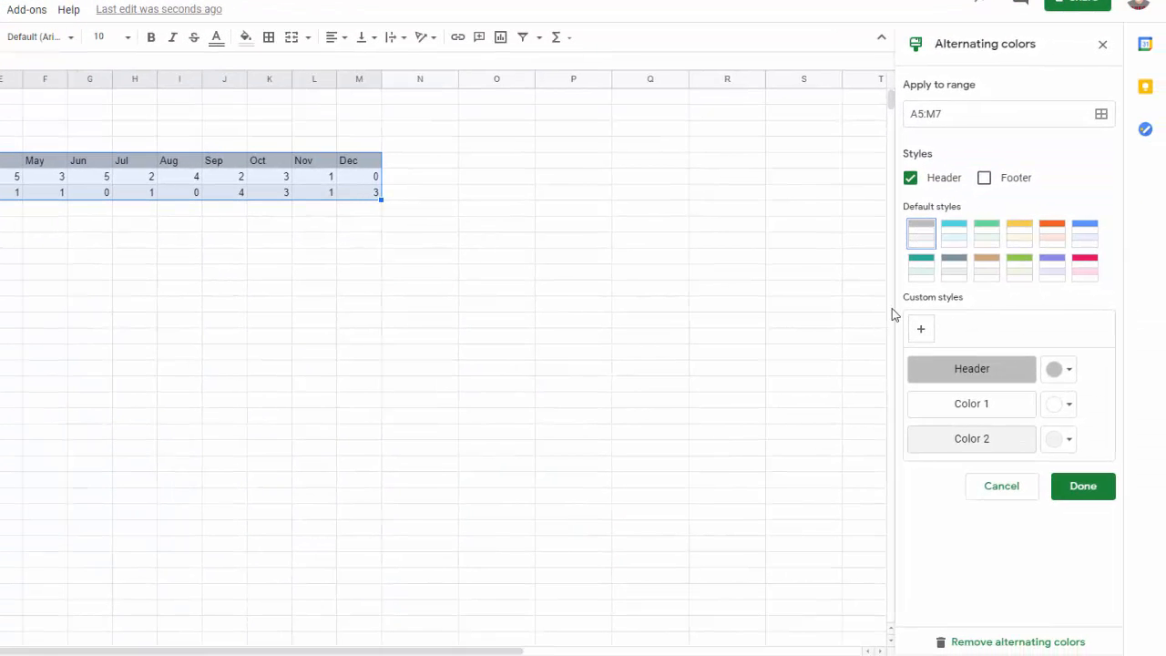
{"action": "left_click", "coordinate": [1080, 486]}
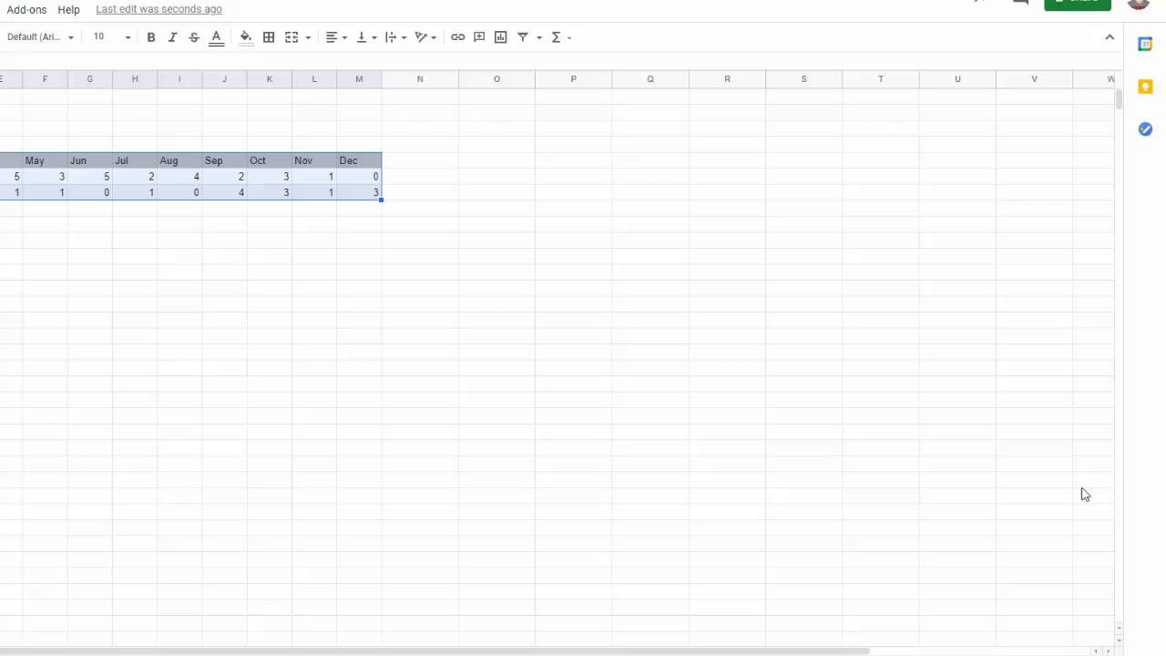
{"action": "left_click", "coordinate": [163, 307]}
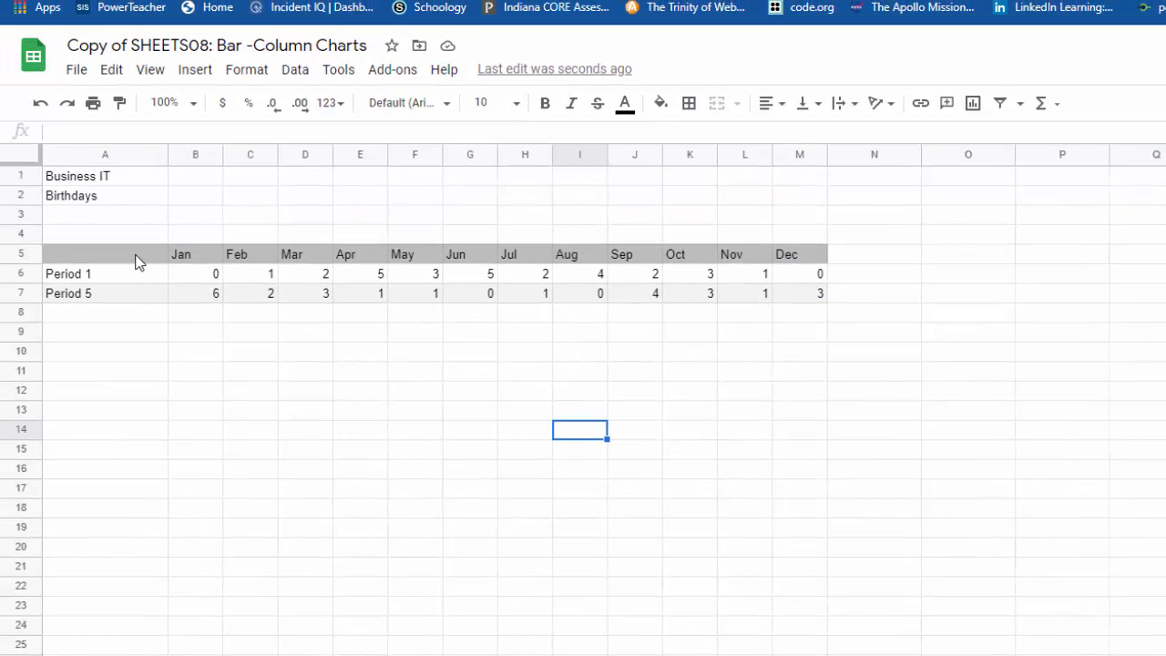
Center the contents of the birthday table A5:M7 horizontally.
{"action": "left_click_drag", "start_coordinate": [134, 262], "coordinate": [797, 292]}
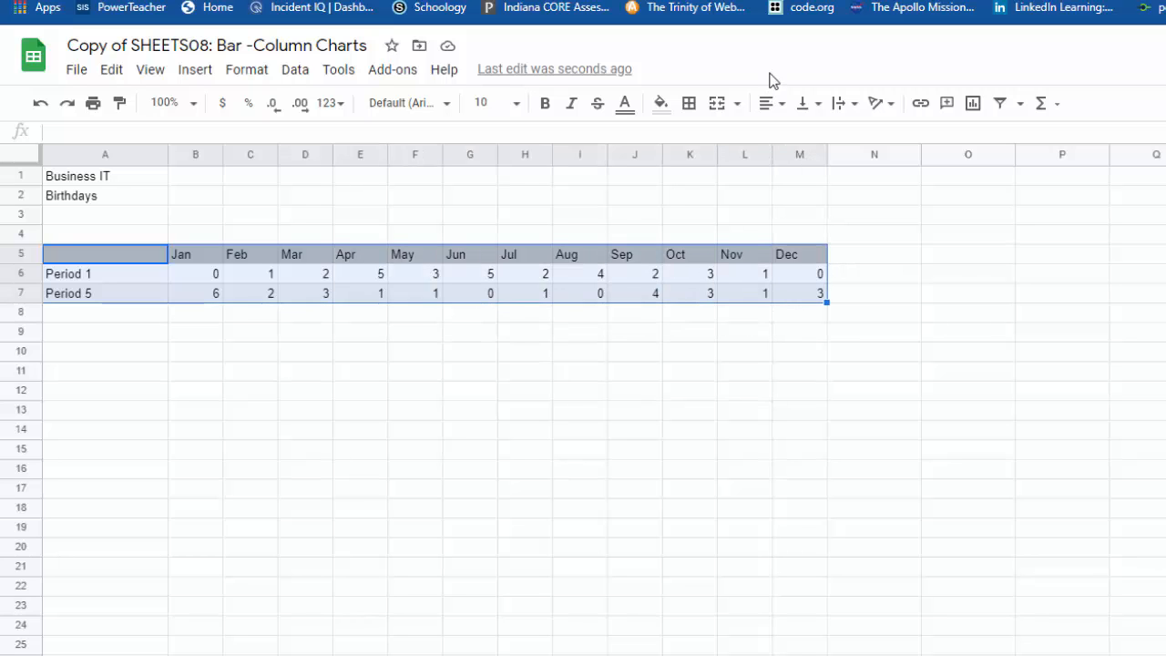
{"action": "left_click", "coordinate": [768, 103]}
{"action": "left_click", "coordinate": [792, 135]}
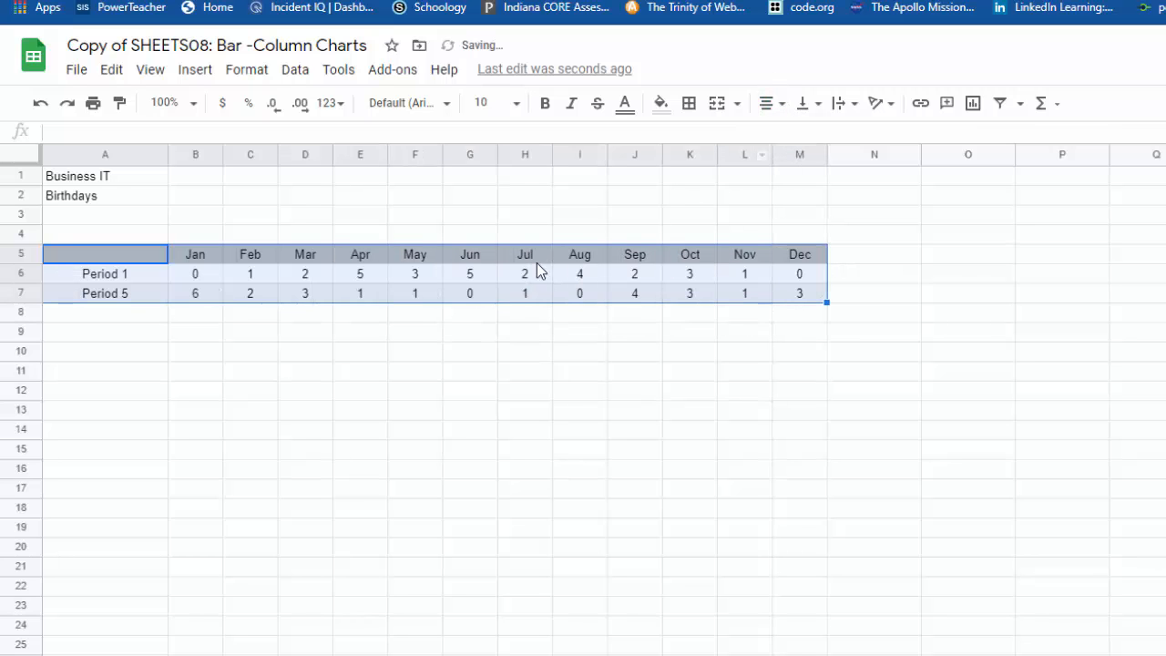
Format the birthday table's text in Bebas Neue at size 14.
{"action": "left_click", "coordinate": [445, 103]}
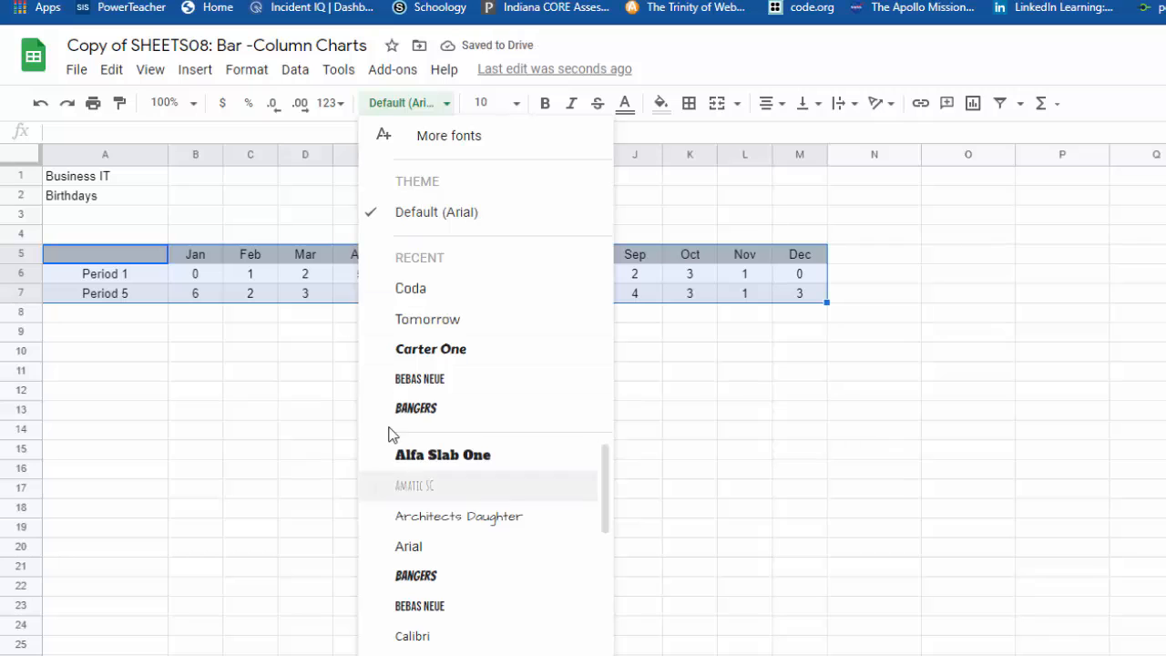
{"action": "left_click", "coordinate": [403, 381]}
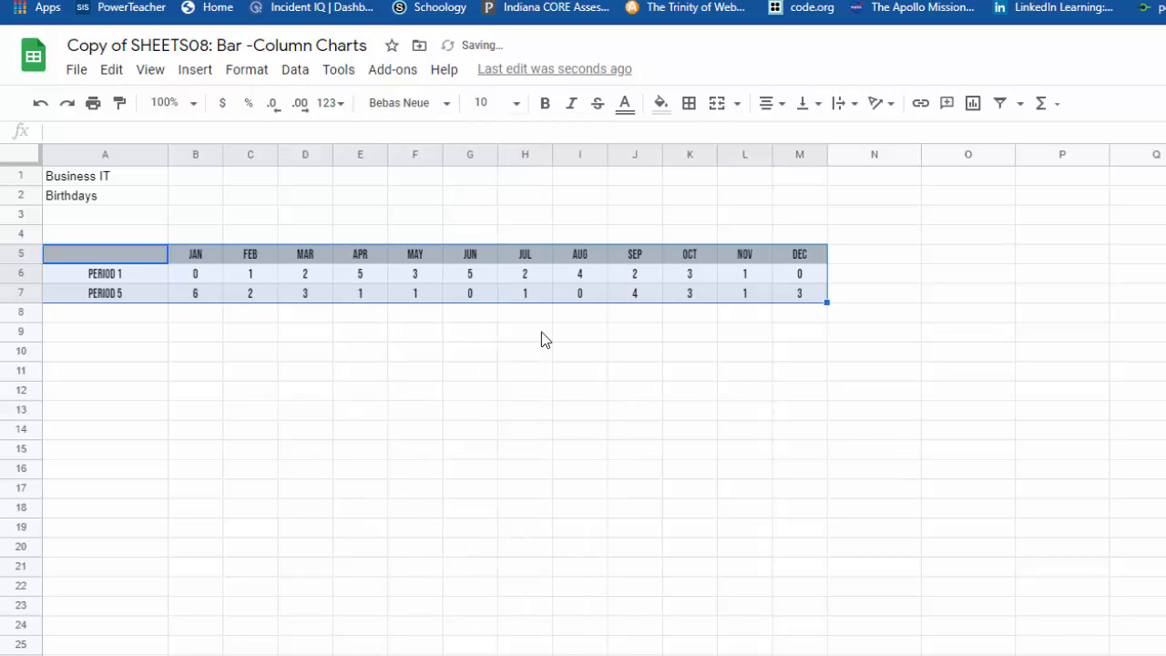
{"action": "left_click", "coordinate": [516, 104]}
{"action": "left_click", "coordinate": [486, 346]}
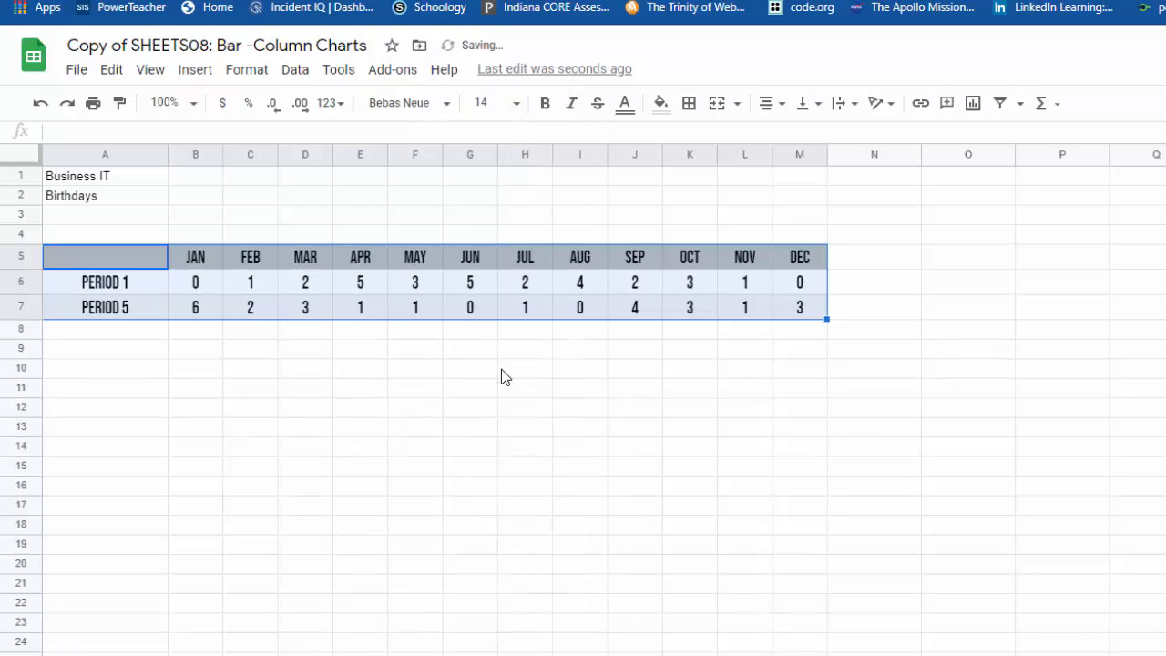
{"action": "left_click", "coordinate": [483, 369]}
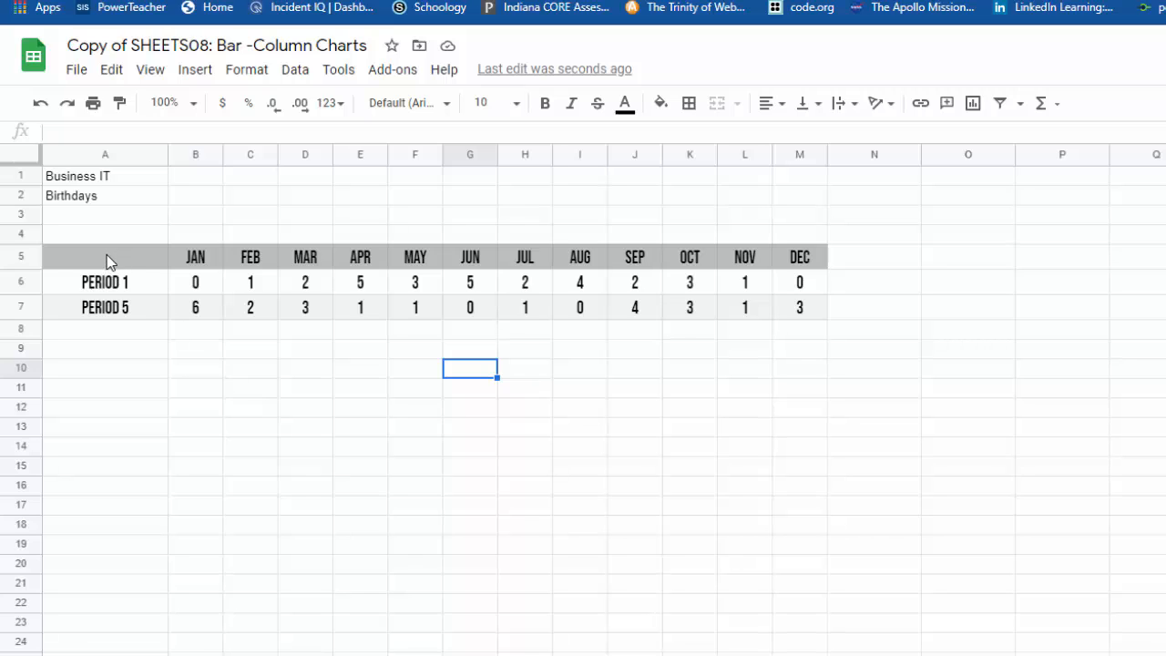
Insert a chart from the data in A5:M7 and move it to the empty area right of the table.
{"action": "left_click_drag", "start_coordinate": [108, 254], "coordinate": [793, 311]}
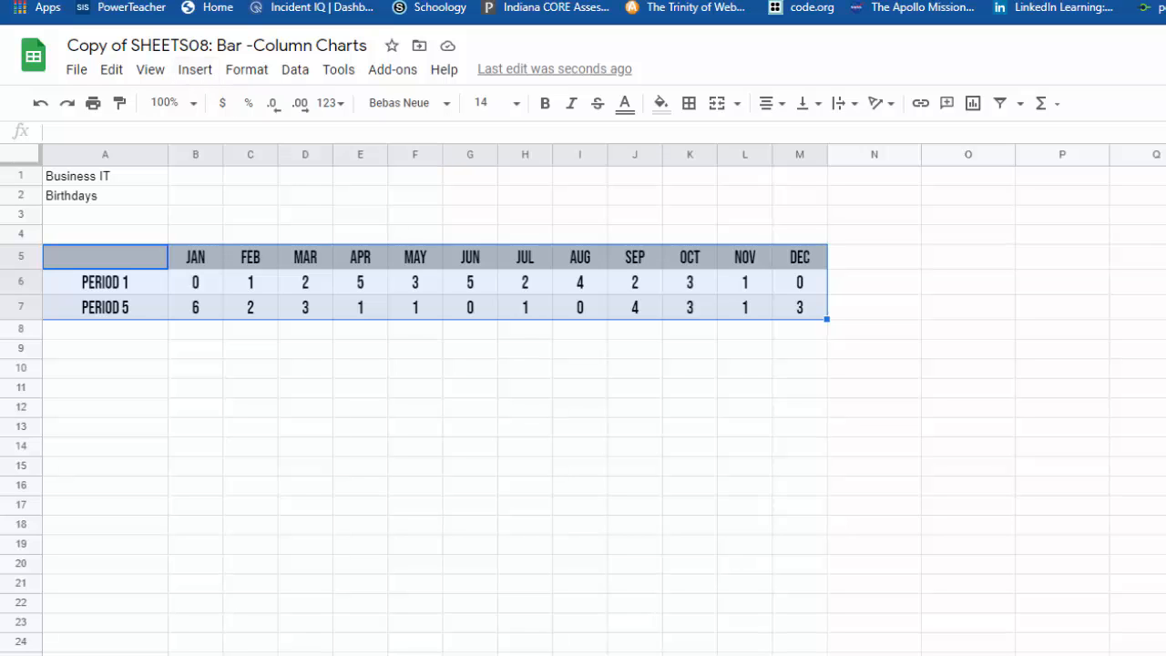
{"action": "left_click", "coordinate": [197, 70]}
{"action": "left_click", "coordinate": [271, 331]}
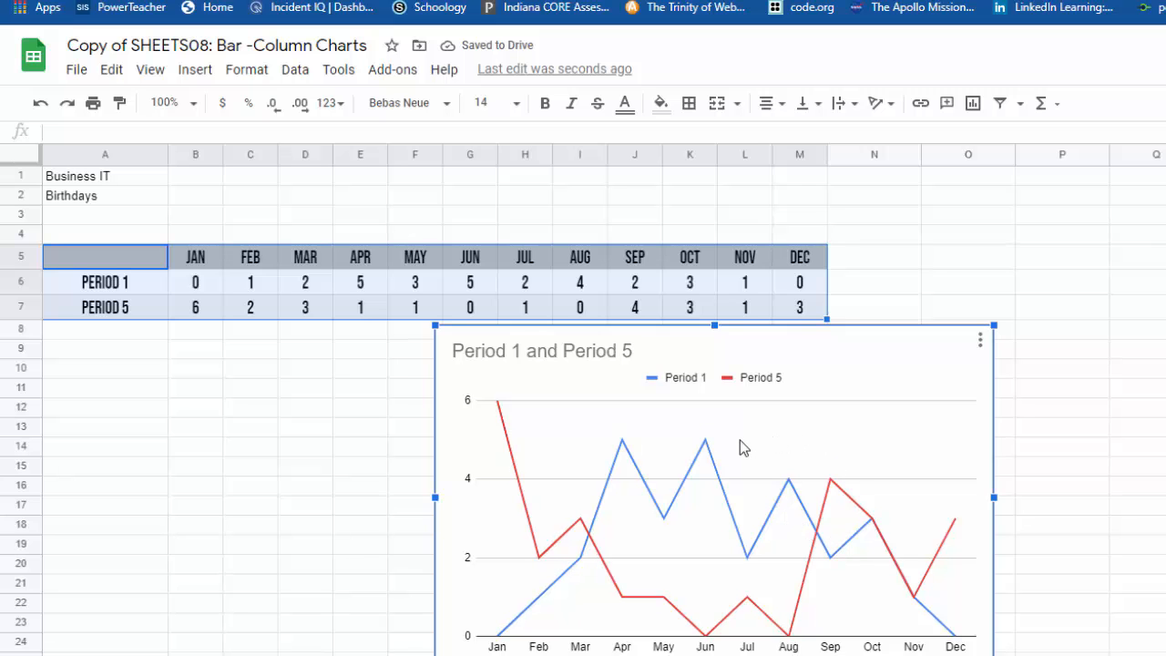
{"action": "left_click_drag", "start_coordinate": [738, 427], "coordinate": [1156, 308]}
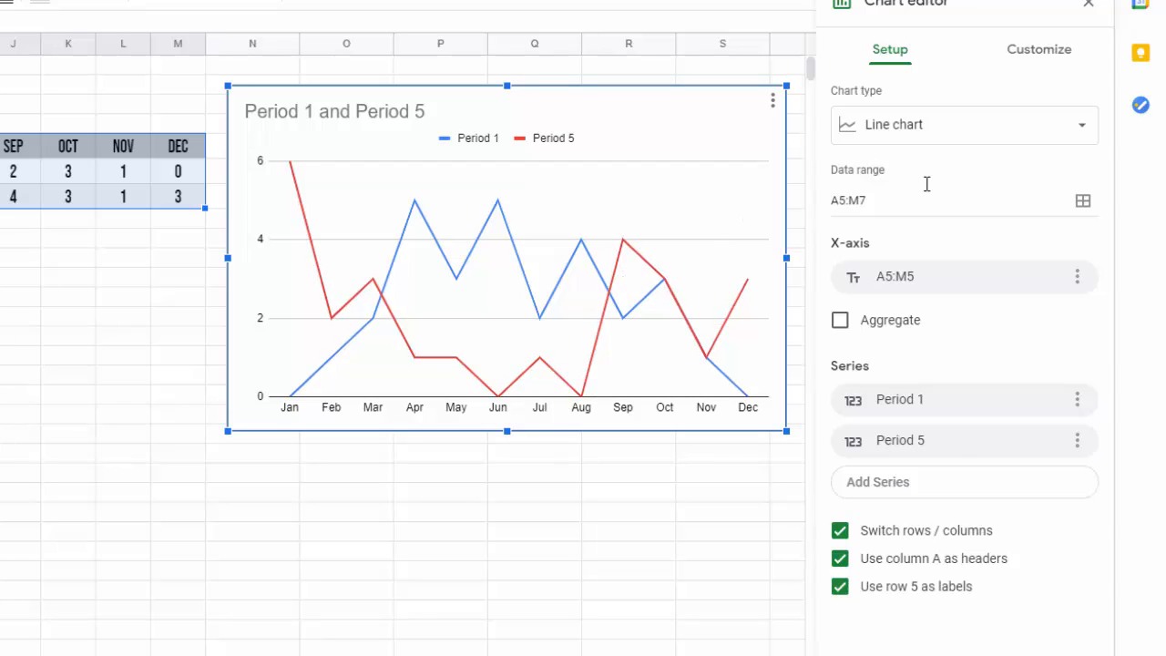
Change the chart type to a stacked column chart.
{"action": "left_click", "coordinate": [945, 125]}
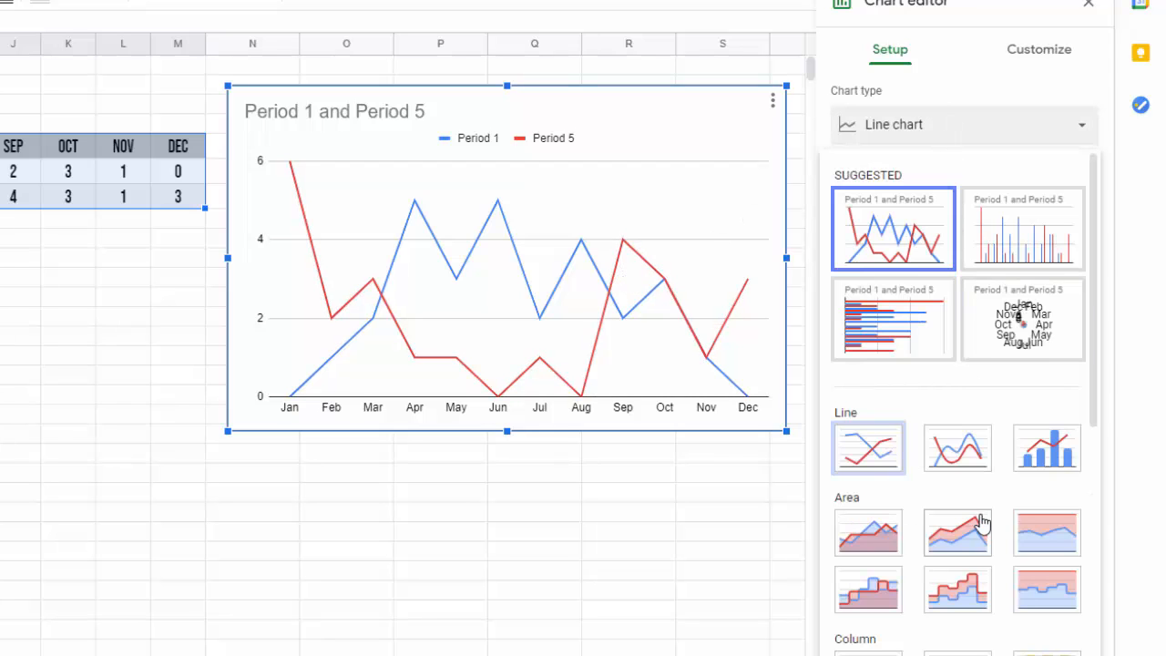
{"action": "scroll", "coordinate": [983, 510], "scroll_direction": "down", "scroll_amount": 3}
{"action": "scroll", "coordinate": [928, 467], "scroll_direction": "down", "scroll_amount": 4}
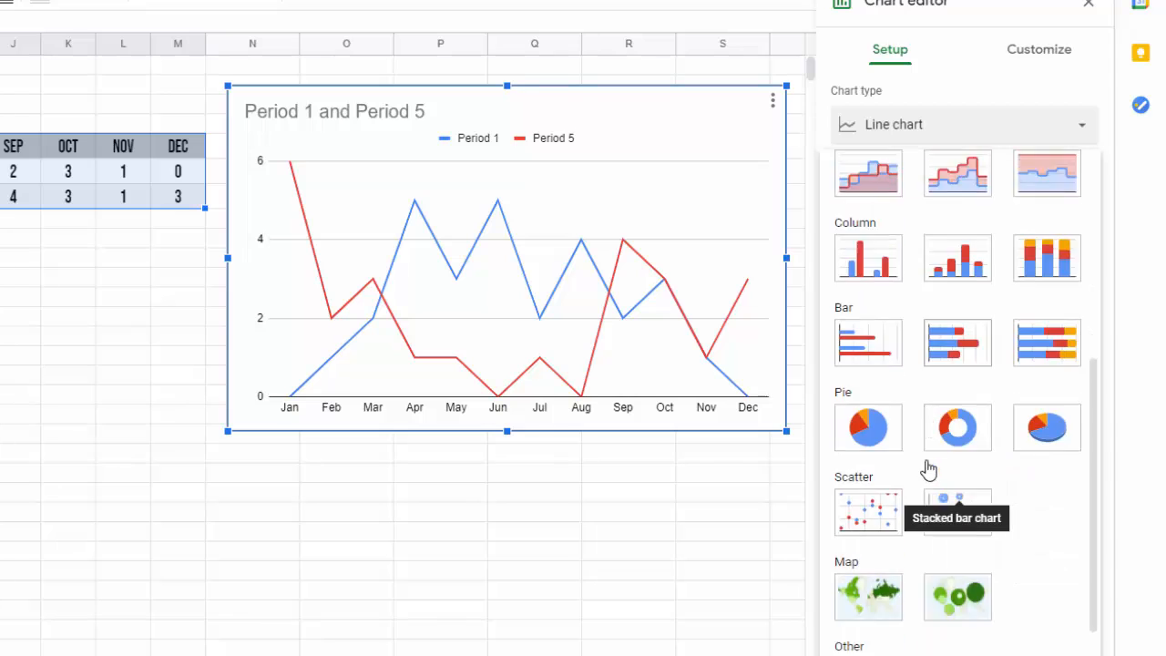
{"action": "scroll", "coordinate": [932, 438], "scroll_direction": "up", "scroll_amount": 2}
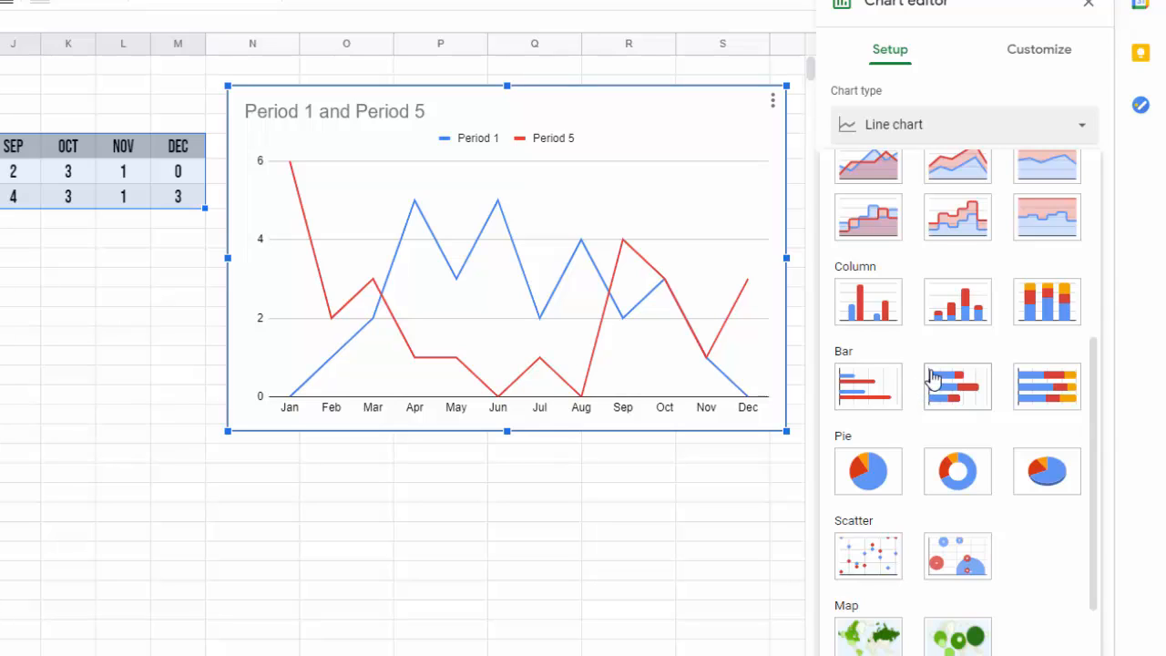
{"action": "left_click", "coordinate": [957, 305]}
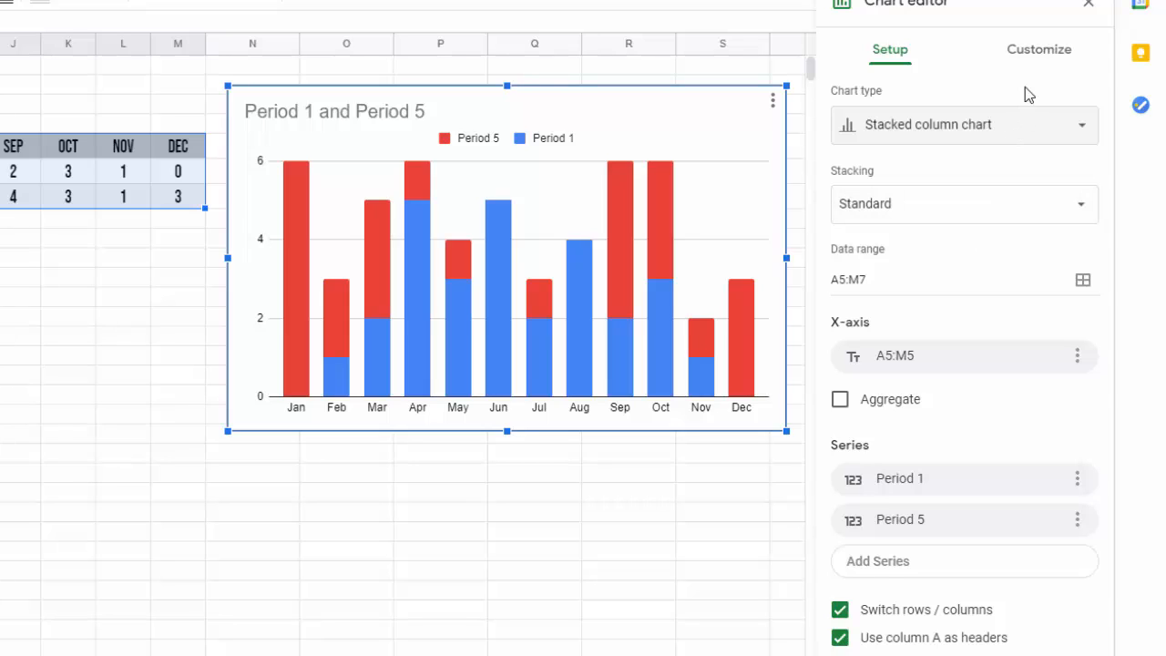
Change the chart title text to "BIT Birthdays (P1 & P5)".
{"action": "left_click", "coordinate": [1039, 51]}
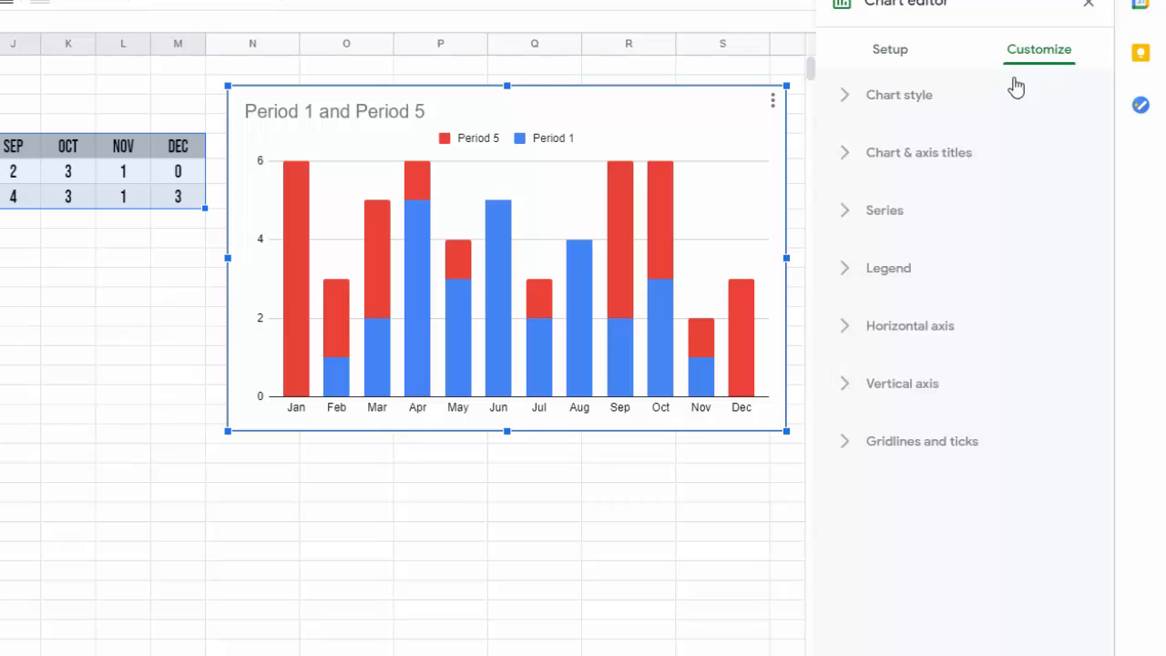
{"action": "left_click", "coordinate": [963, 162]}
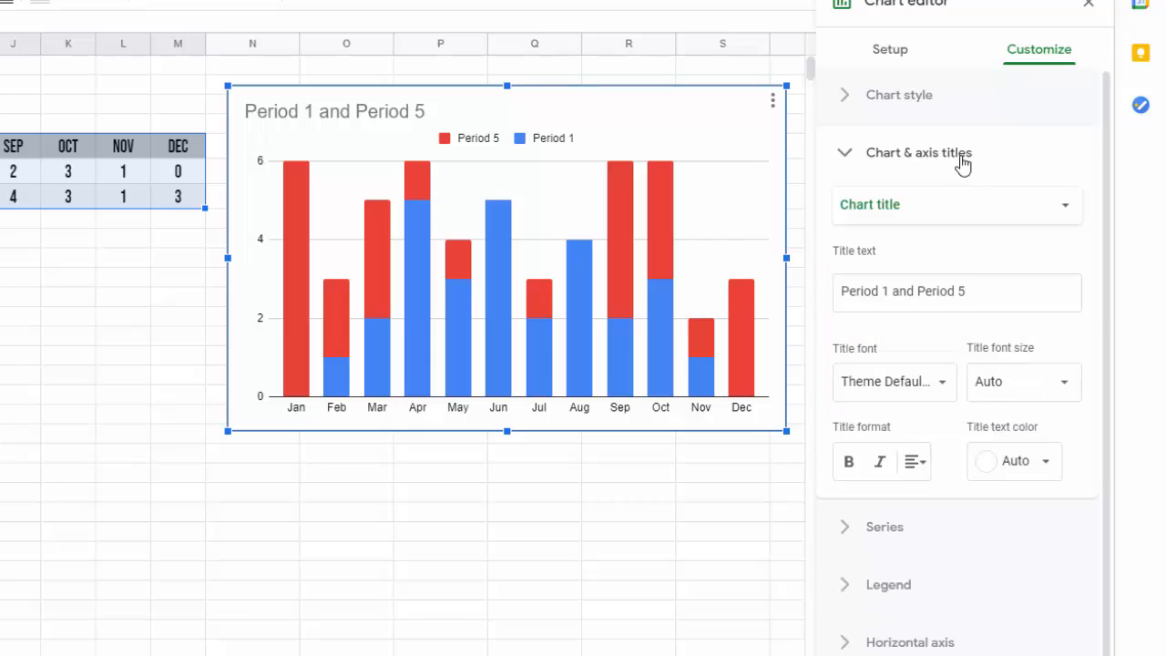
{"action": "left_click_drag", "start_coordinate": [998, 294], "coordinate": [833, 293]}
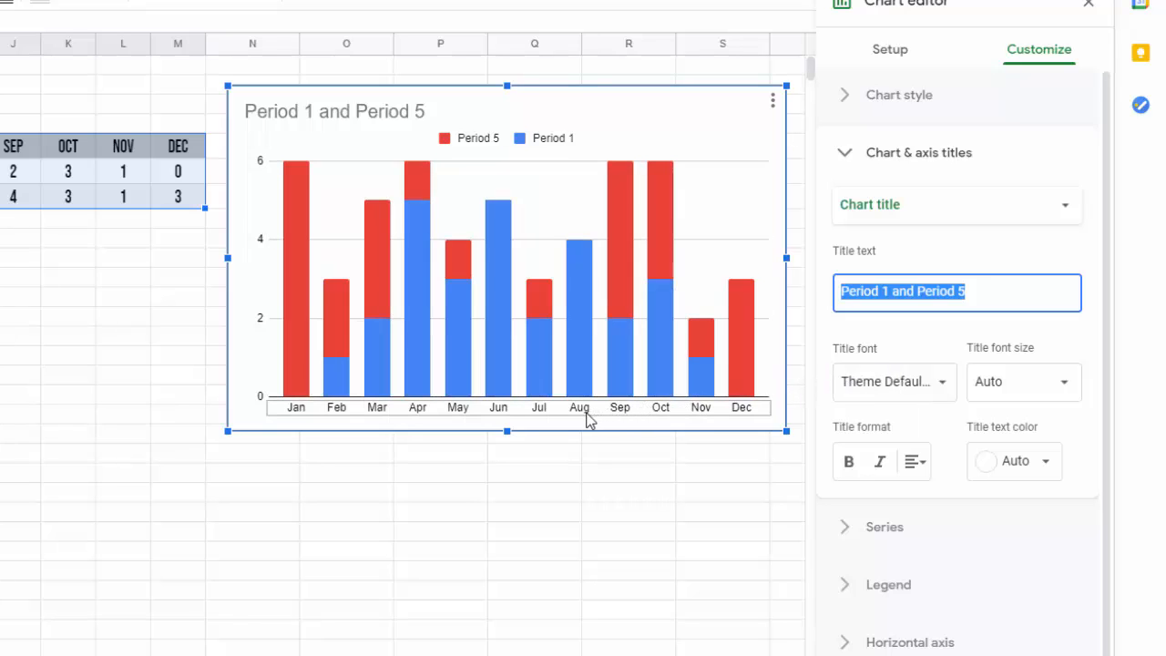
{"action": "type", "text": "BIT "}
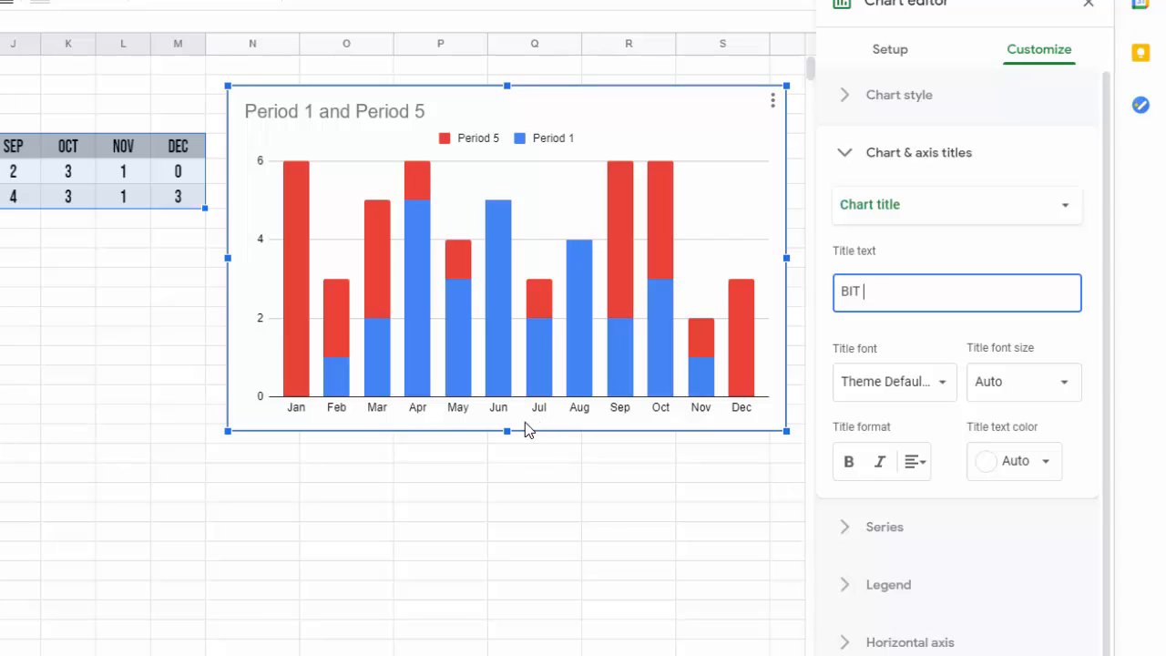
{"action": "type", "text": "Birthday"}
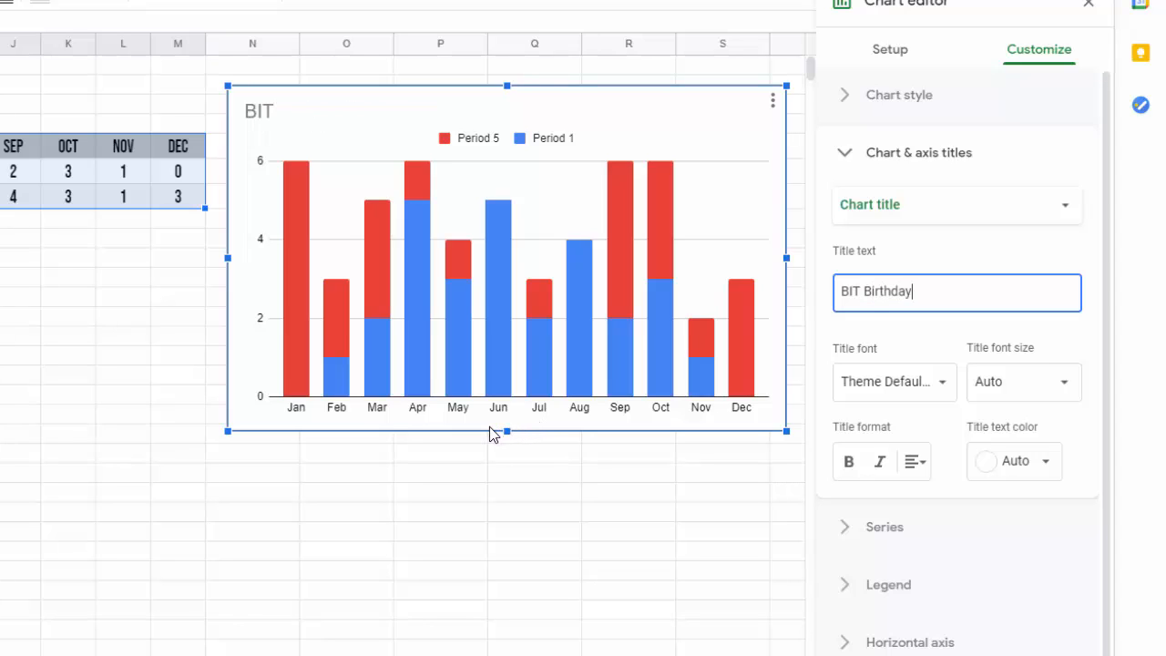
{"action": "type", "text": "s ("}
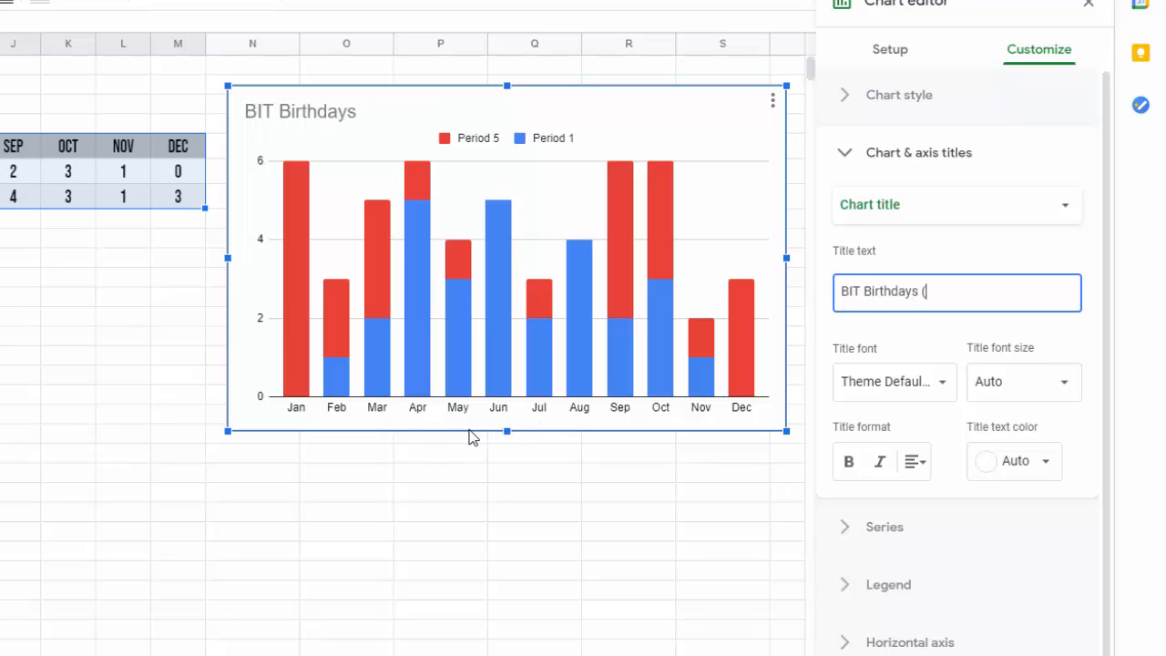
{"action": "type", "text": "P1 & P5"}
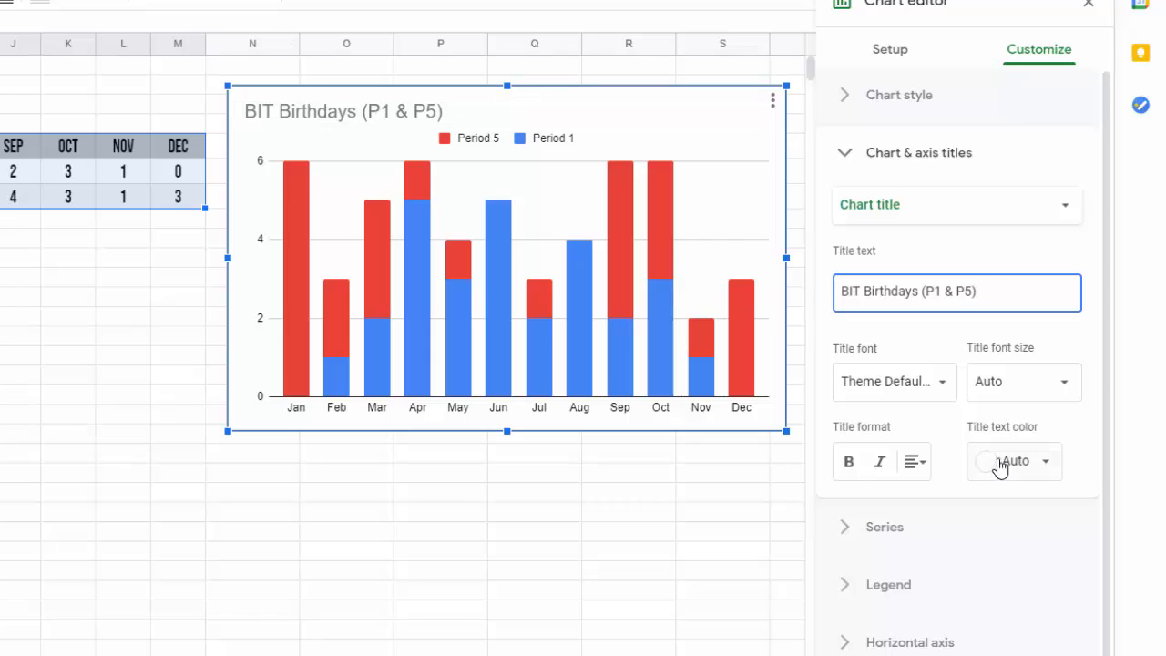
Format the chart title in the Narrow font, bold, at size 24.
{"action": "left_click", "coordinate": [943, 384]}
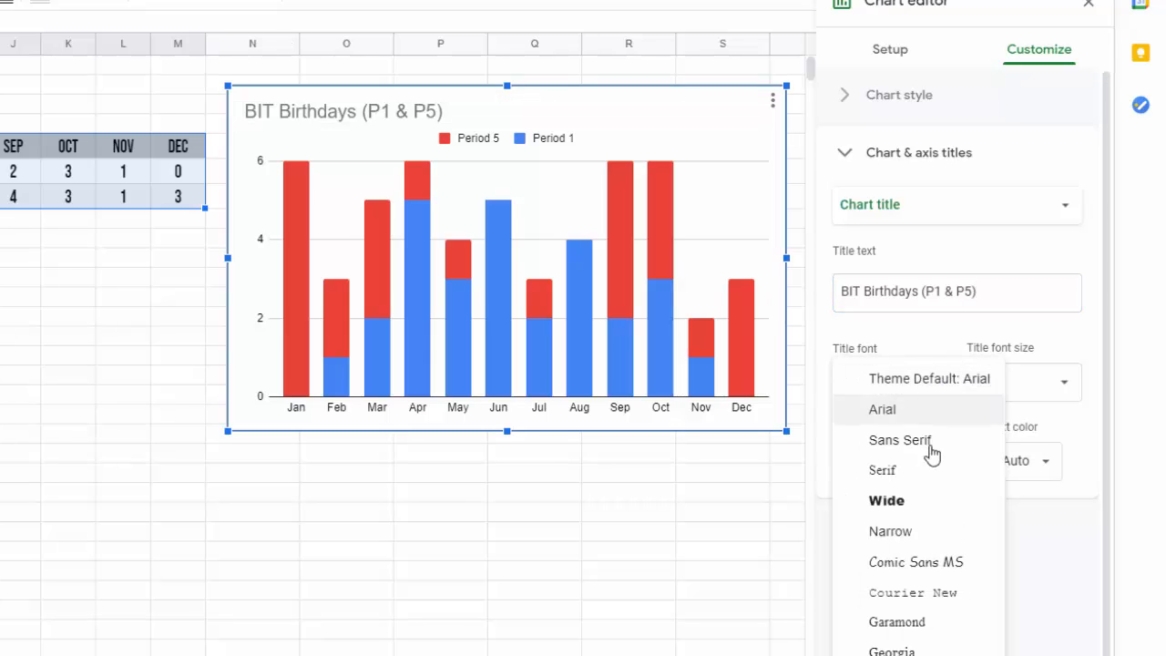
{"action": "left_click", "coordinate": [917, 533]}
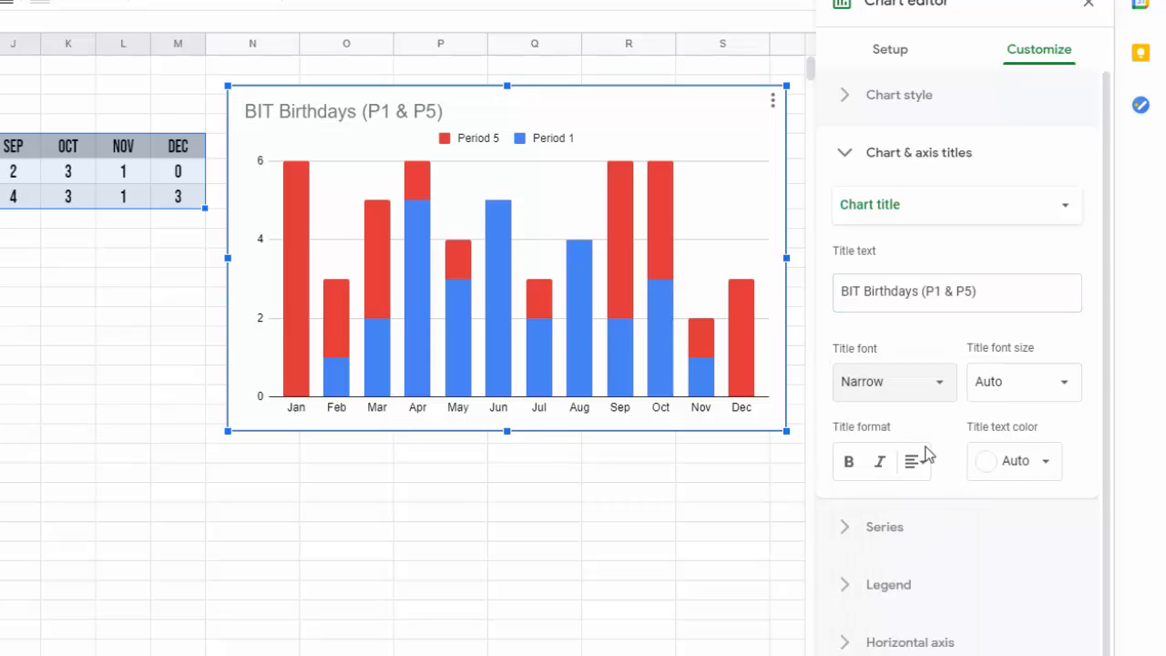
{"action": "left_click", "coordinate": [848, 462]}
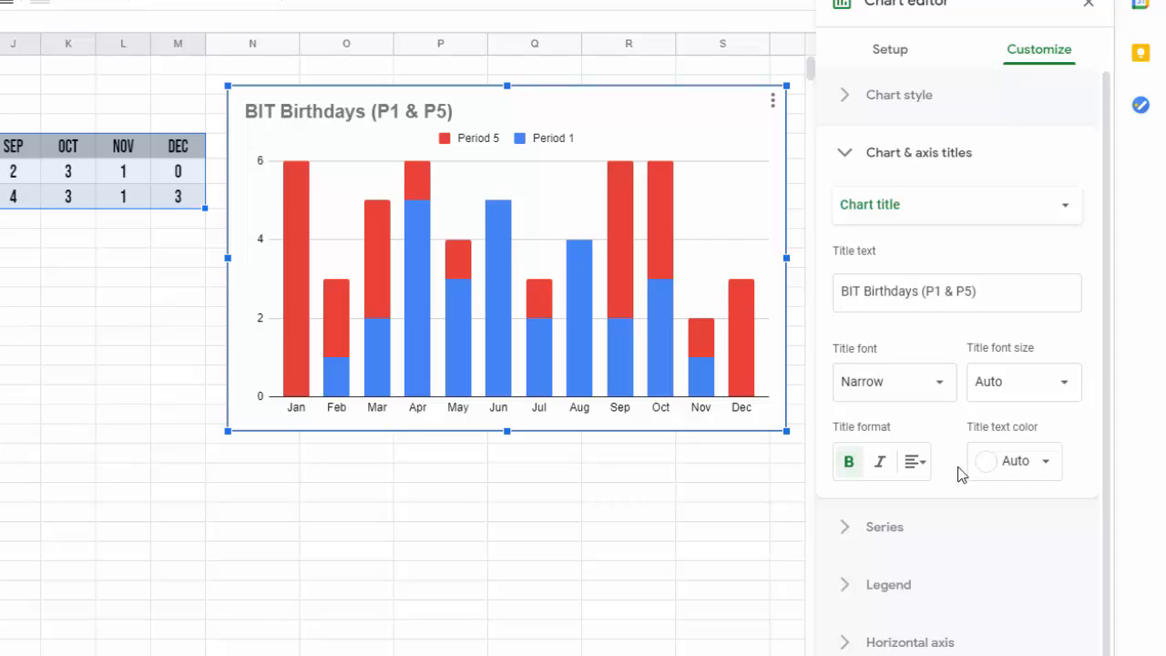
{"action": "left_click", "coordinate": [1059, 383]}
{"action": "left_click", "coordinate": [1009, 633]}
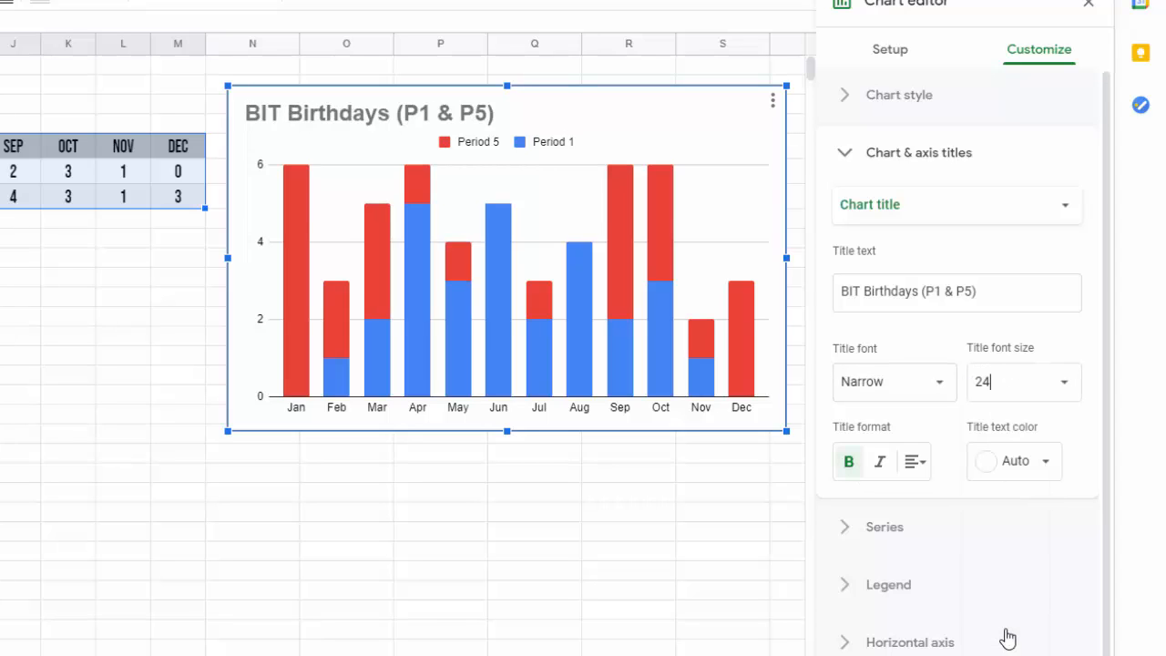
Center the chart title above the columns and color its text red.
{"action": "left_click", "coordinate": [914, 468]}
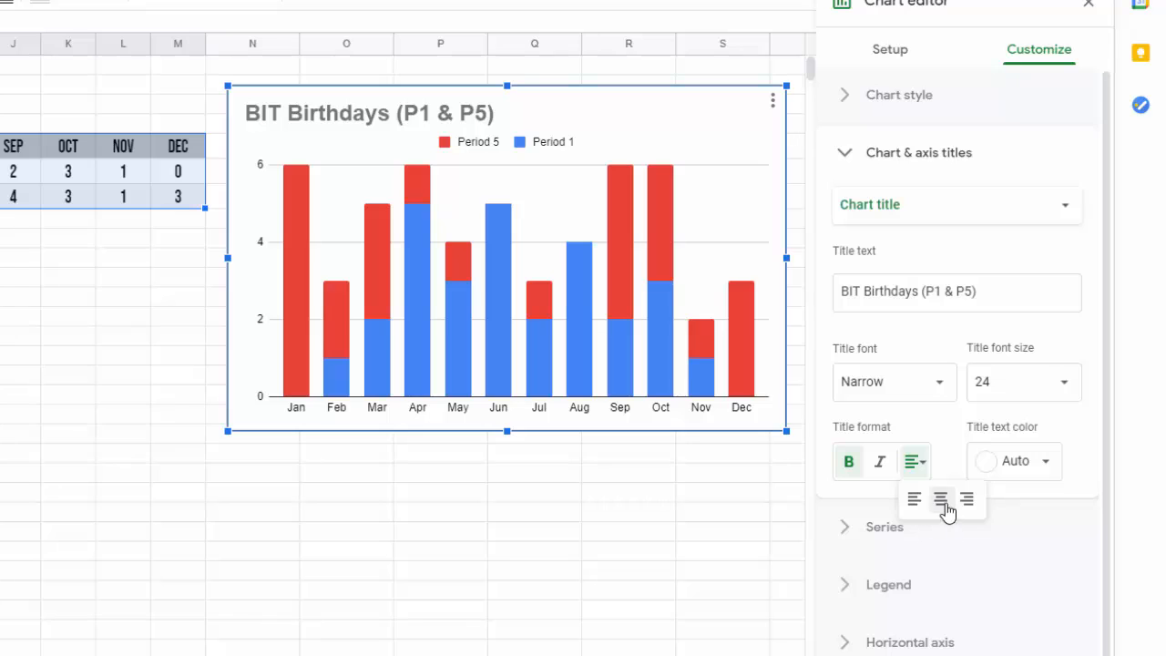
{"action": "left_click", "coordinate": [940, 499]}
{"action": "left_click", "coordinate": [1047, 462]}
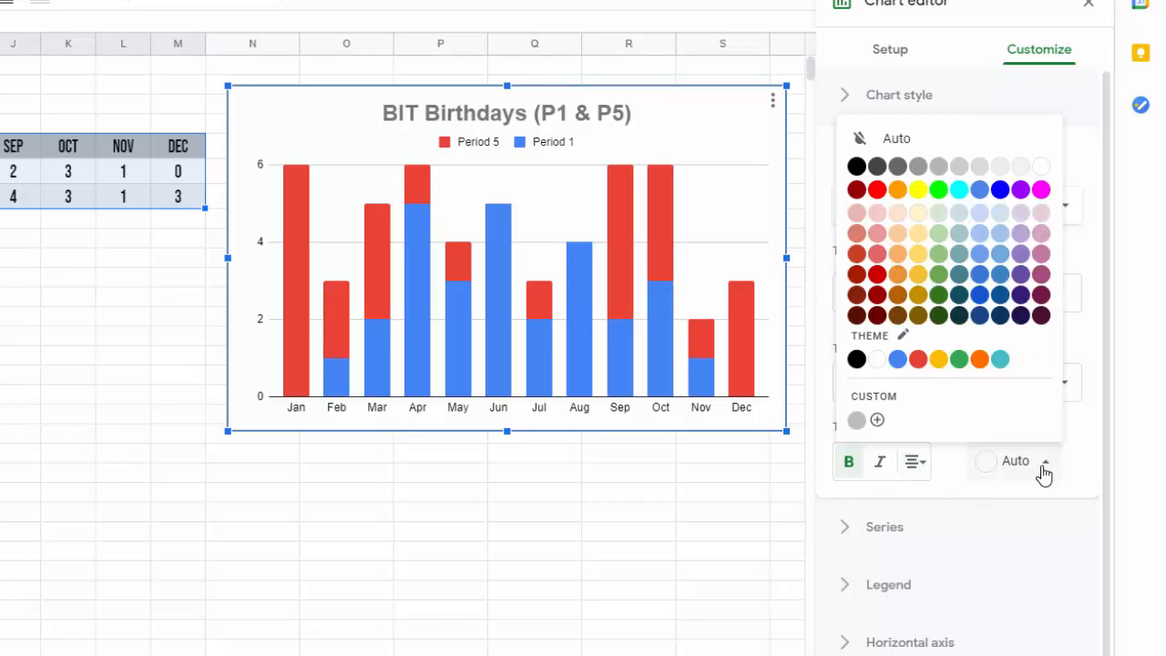
{"action": "left_click", "coordinate": [876, 191]}
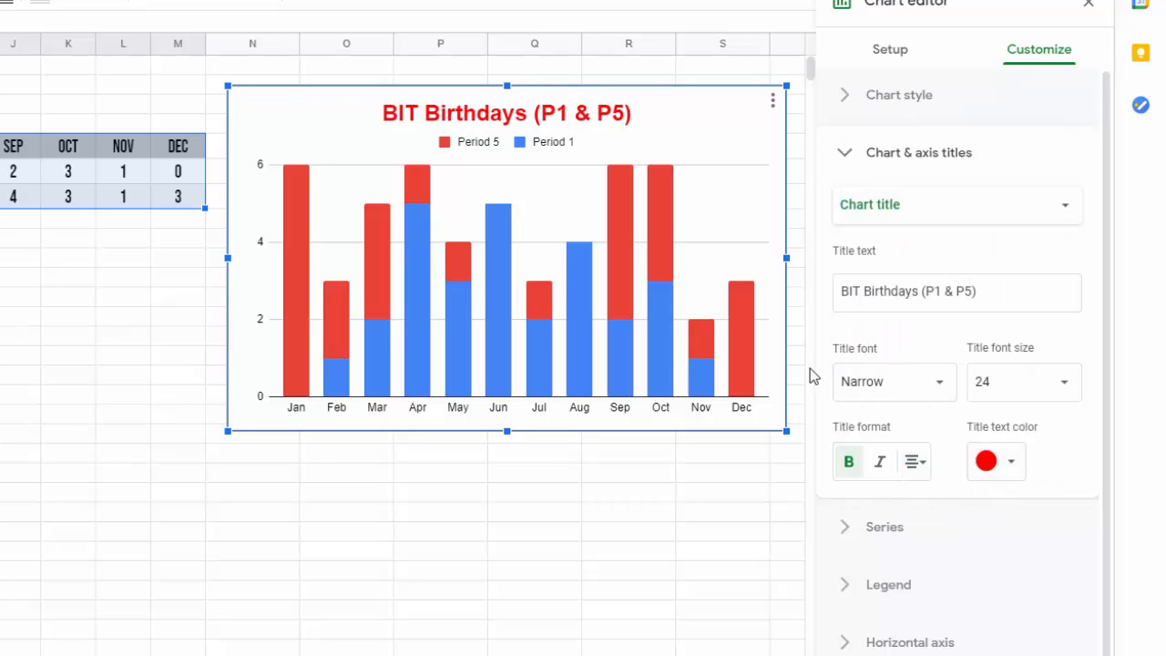
{"action": "left_click", "coordinate": [846, 160]}
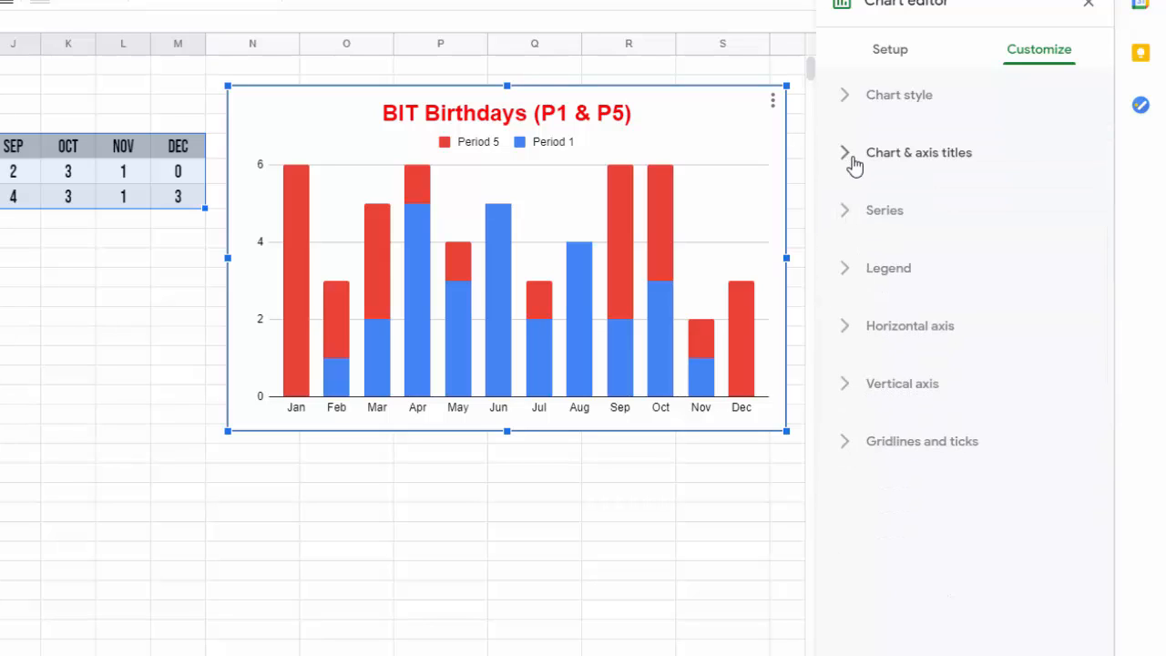
Change the color of the Period 1 series to a medium green.
{"action": "left_click", "coordinate": [848, 219]}
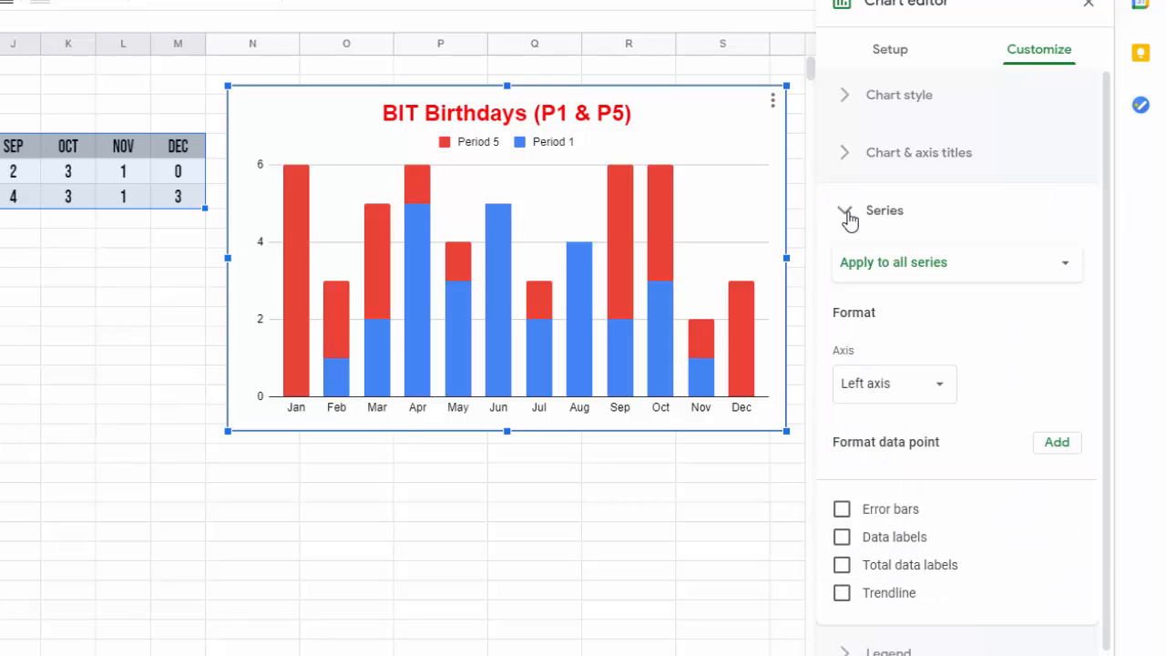
{"action": "left_click", "coordinate": [913, 272]}
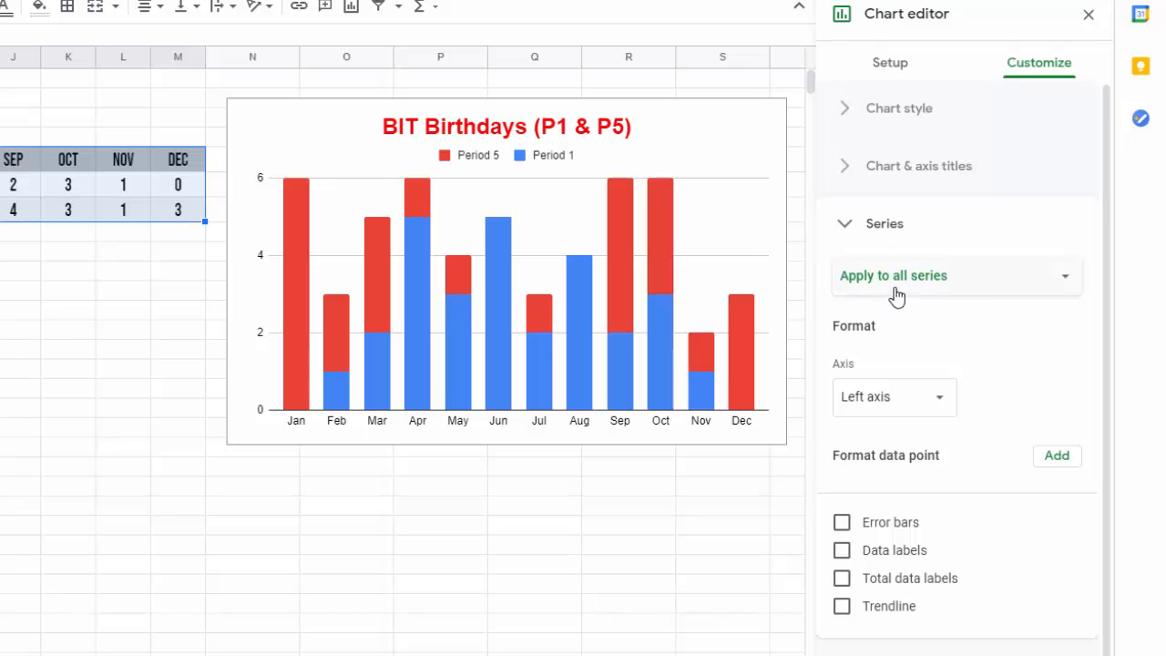
{"action": "left_click", "coordinate": [1155, 273]}
{"action": "left_click", "coordinate": [893, 310]}
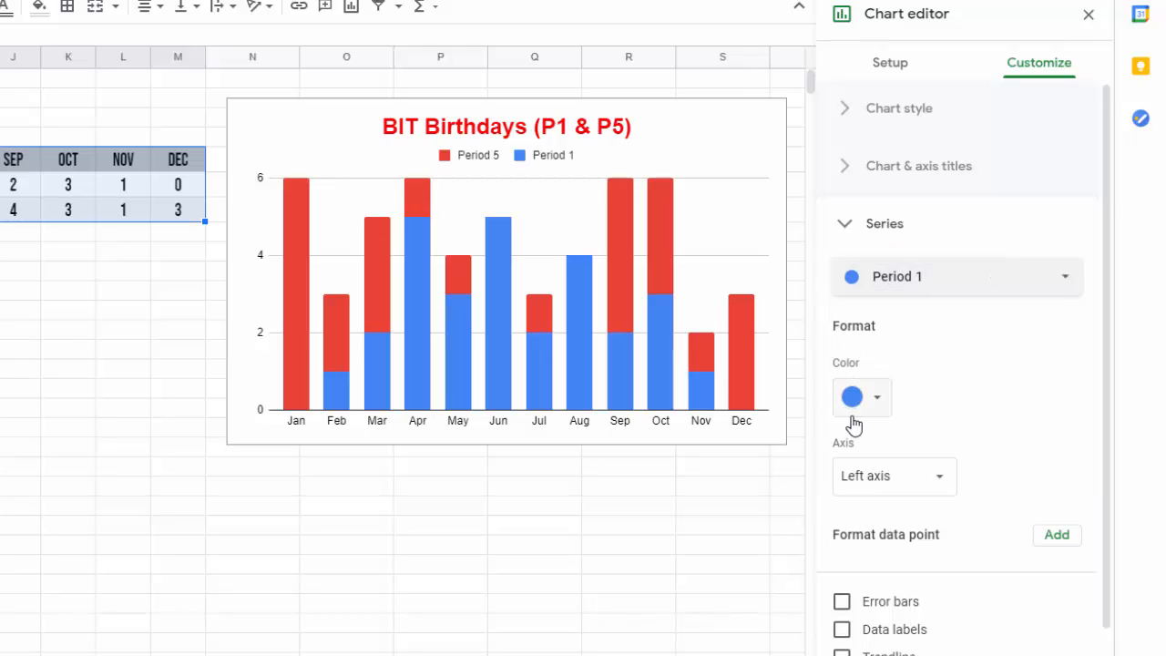
{"action": "left_click", "coordinate": [877, 405]}
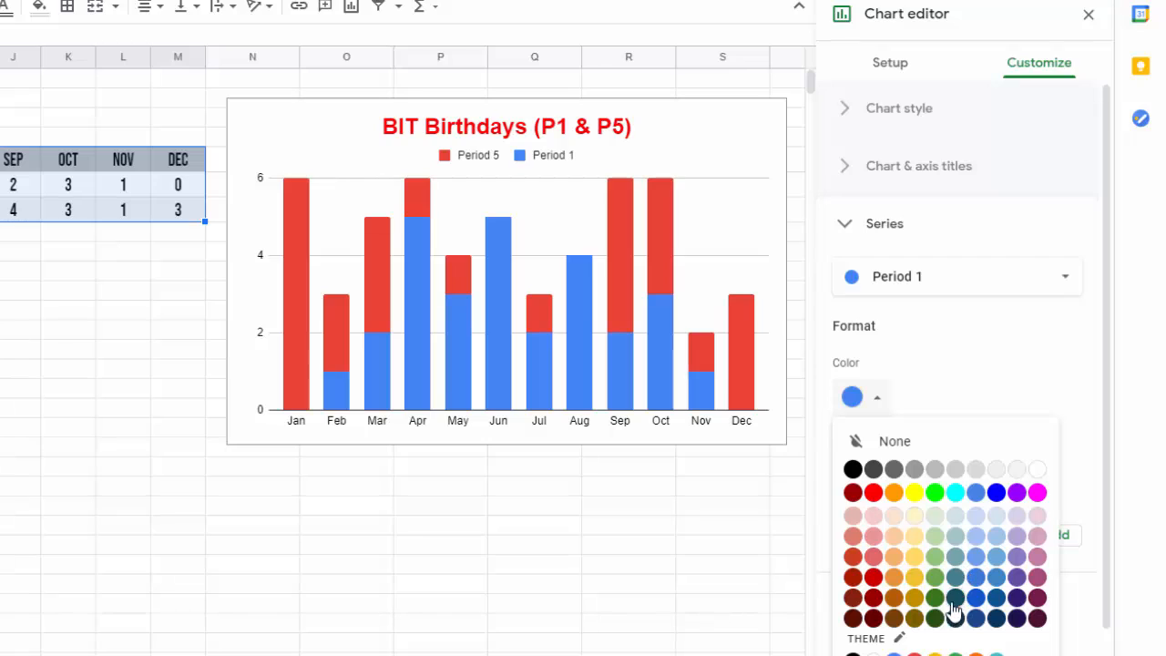
{"action": "left_click", "coordinate": [935, 578]}
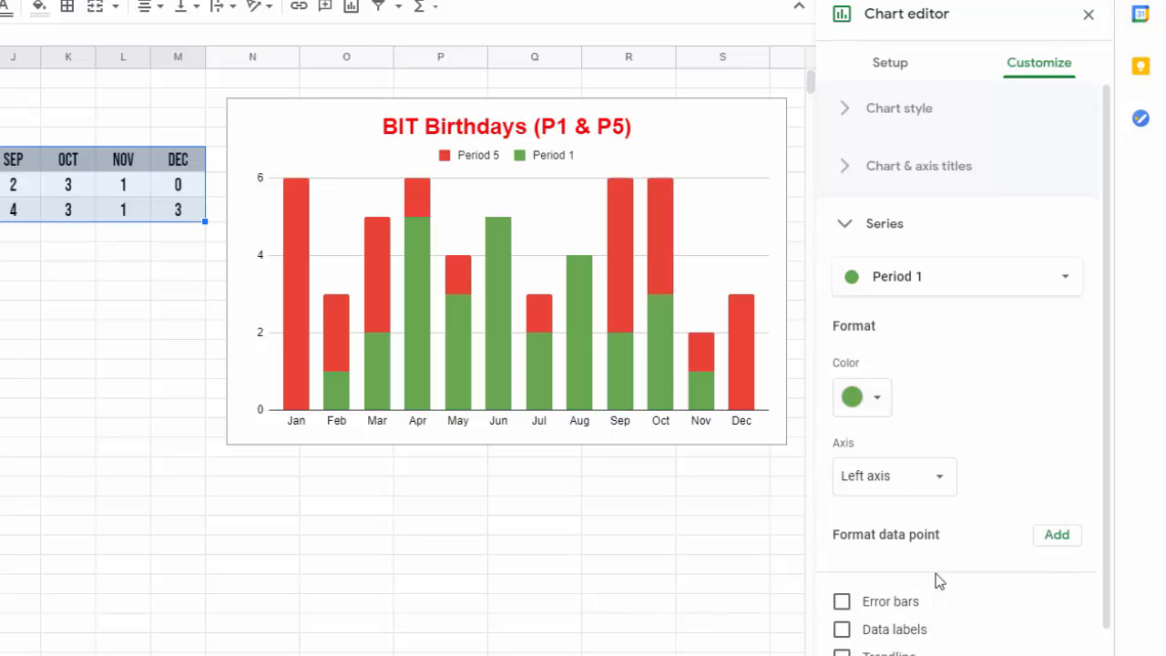
Change the color of the Period 5 series to golden yellow.
{"action": "left_click", "coordinate": [913, 288]}
{"action": "left_click", "coordinate": [911, 305]}
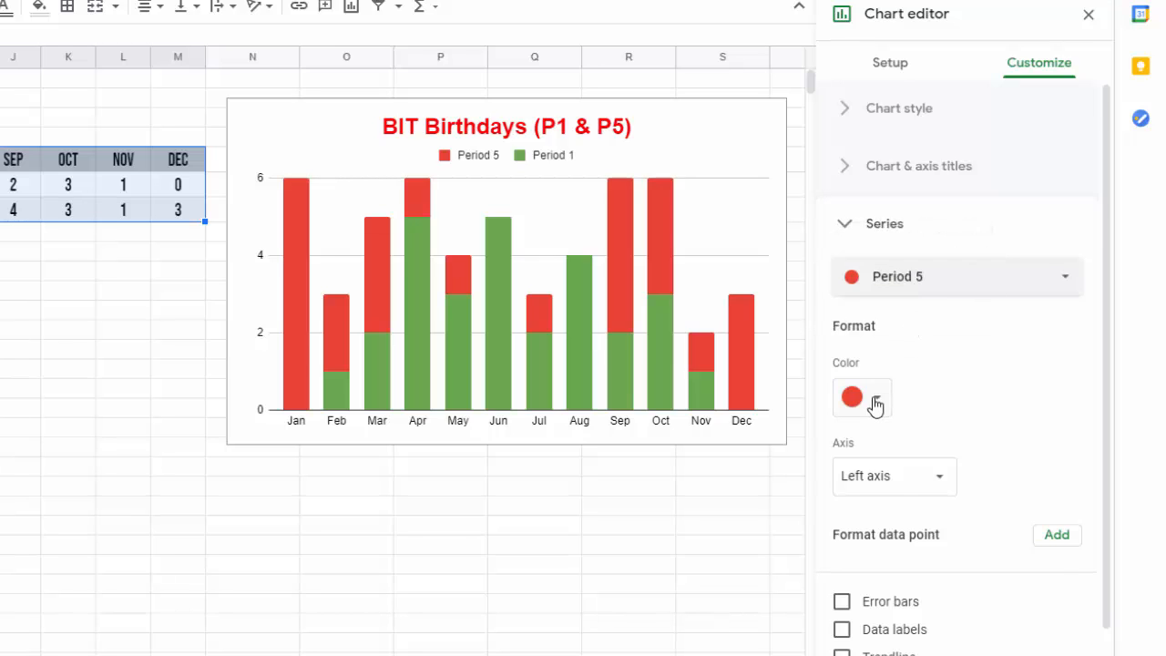
{"action": "left_click", "coordinate": [876, 398]}
{"action": "left_click", "coordinate": [915, 577]}
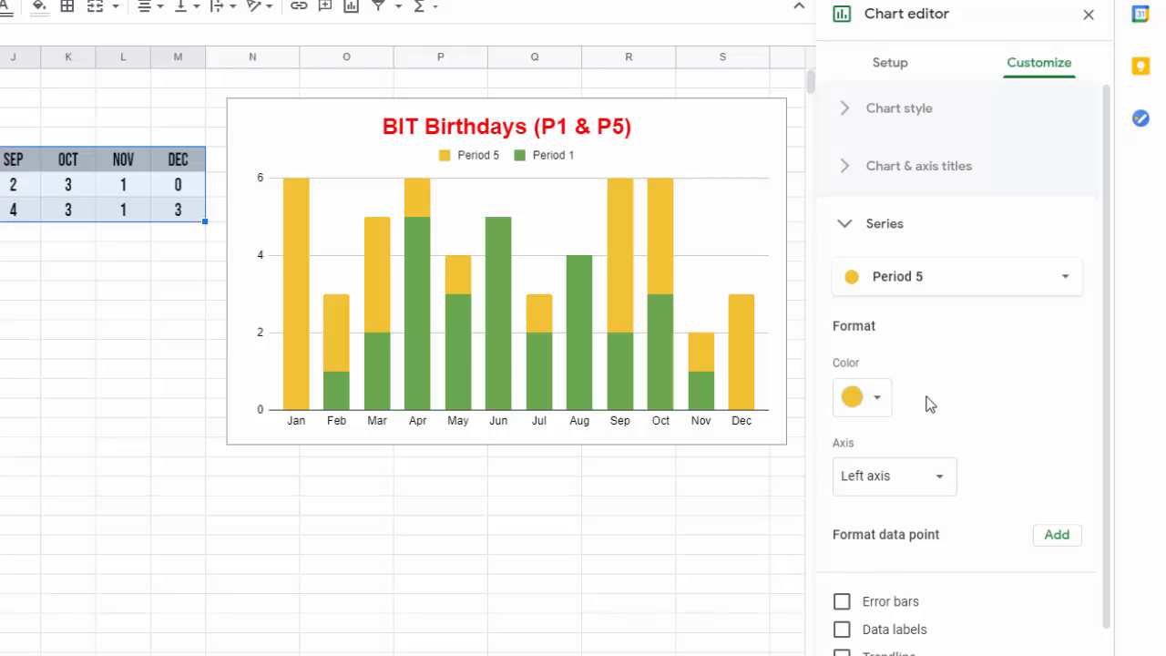
Add data labels to all series of the chart.
{"action": "left_click", "coordinate": [920, 276]}
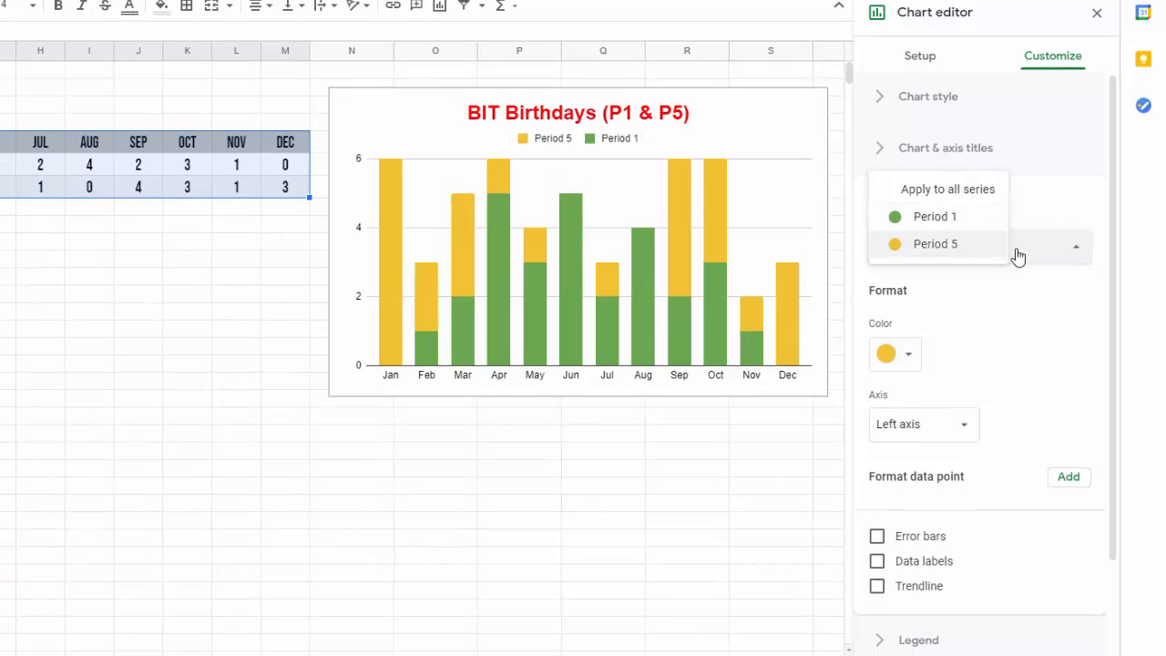
{"action": "left_click", "coordinate": [951, 189]}
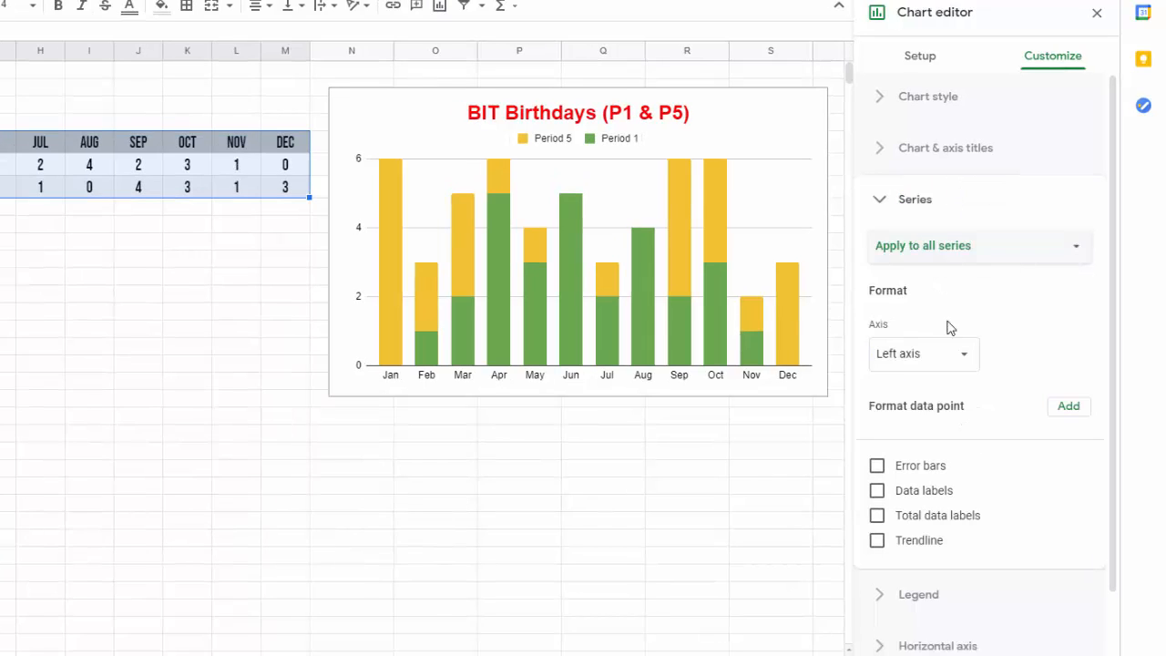
{"action": "left_click", "coordinate": [876, 492]}
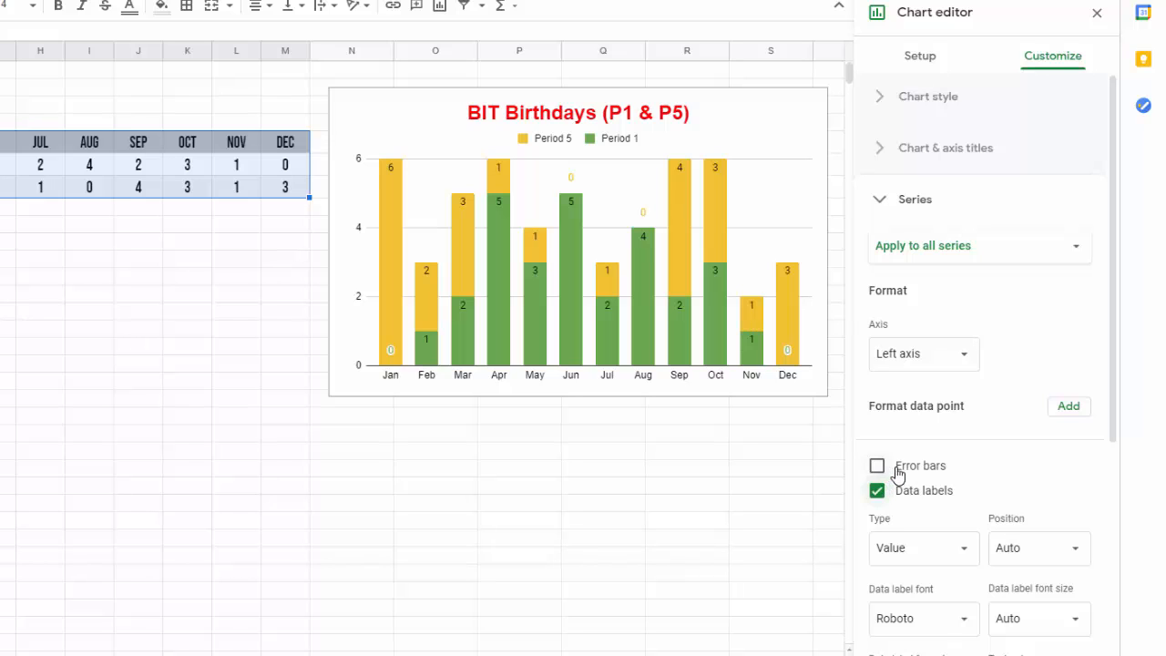
{"action": "left_click", "coordinate": [883, 210]}
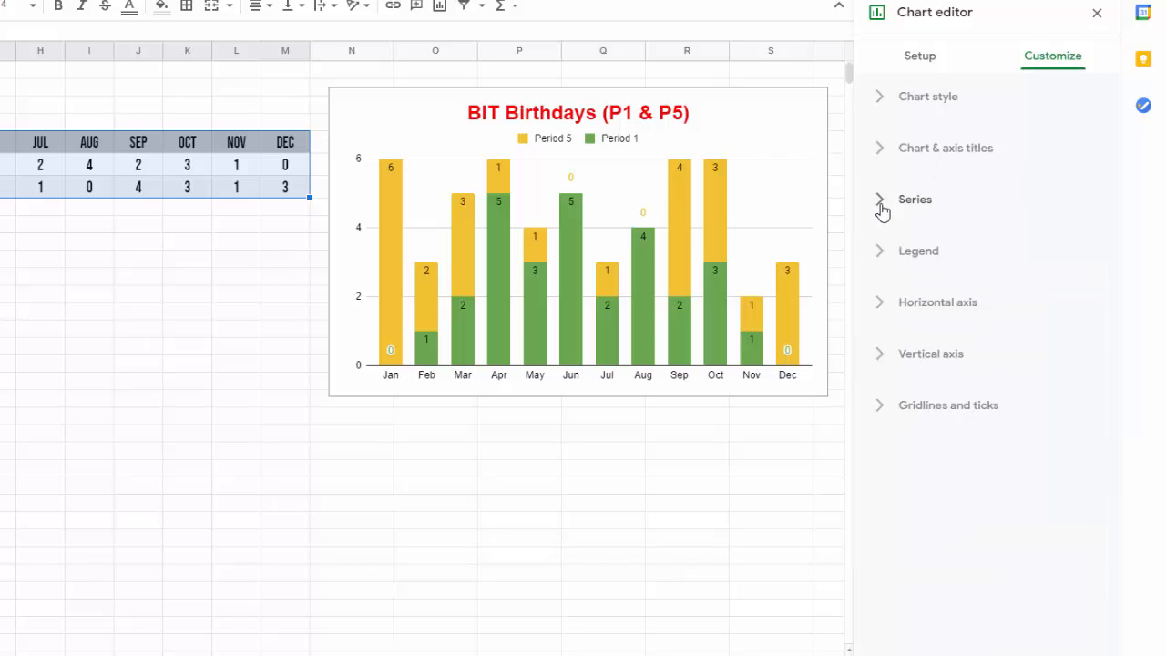
Change the chart title's text color to black.
{"action": "left_click", "coordinate": [884, 148]}
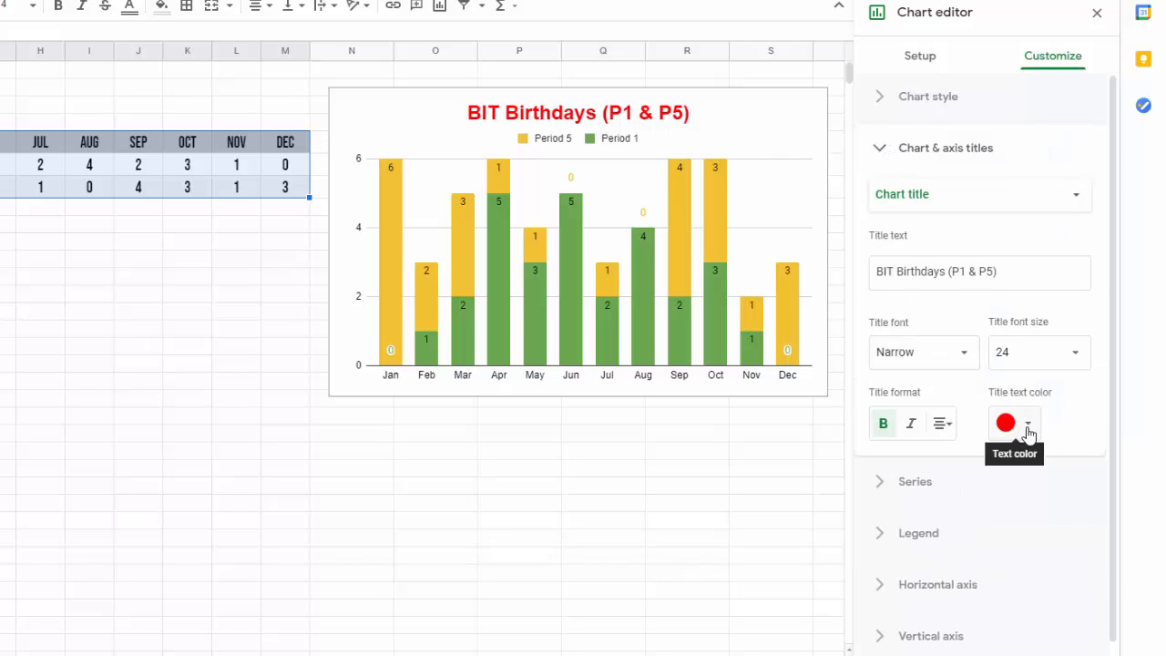
{"action": "left_click", "coordinate": [1027, 425]}
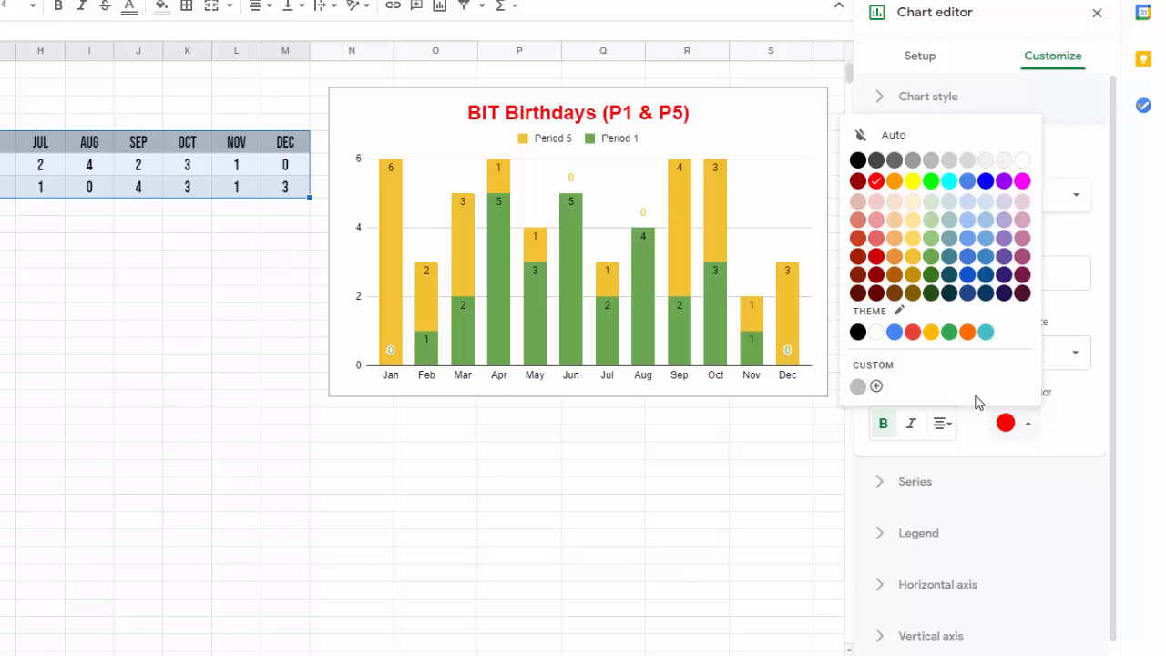
{"action": "left_click", "coordinate": [857, 160]}
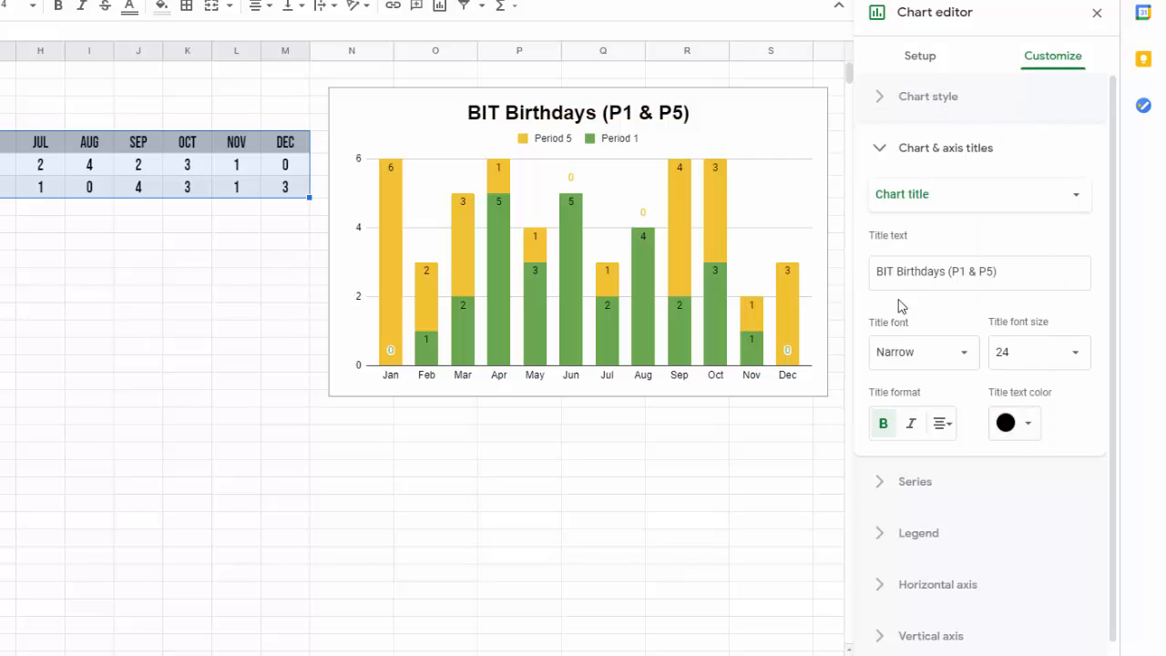
{"action": "left_click", "coordinate": [882, 161]}
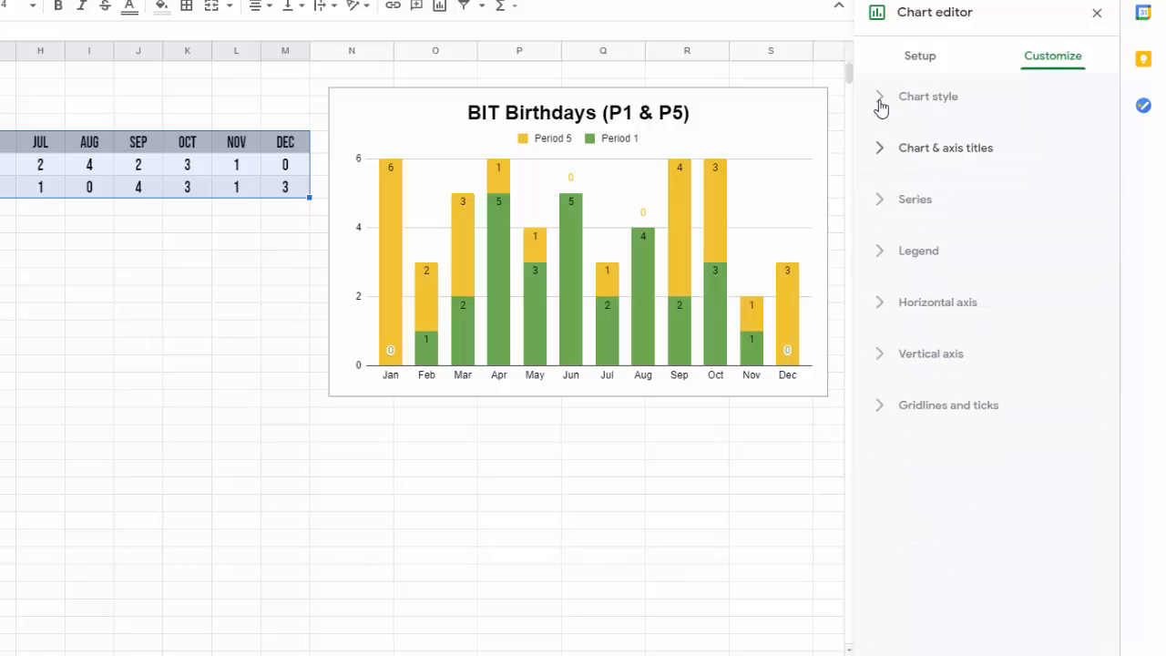
Set the chart's background color to a medium gray.
{"action": "left_click", "coordinate": [880, 107]}
{"action": "left_click", "coordinate": [911, 164]}
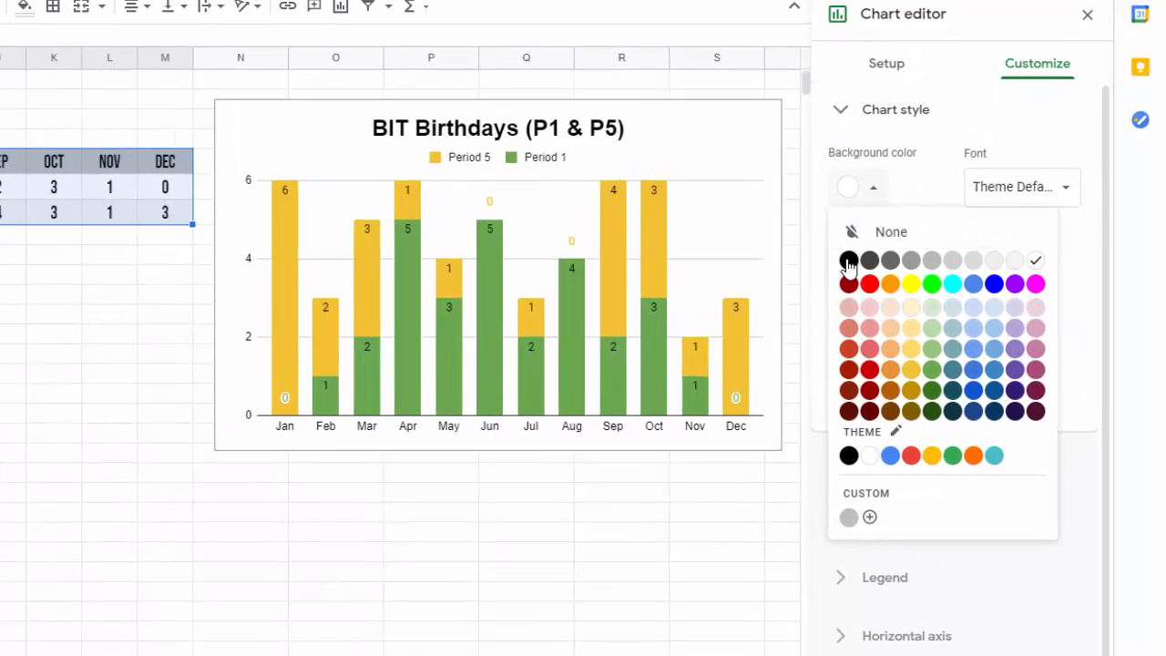
{"action": "left_click", "coordinate": [932, 261]}
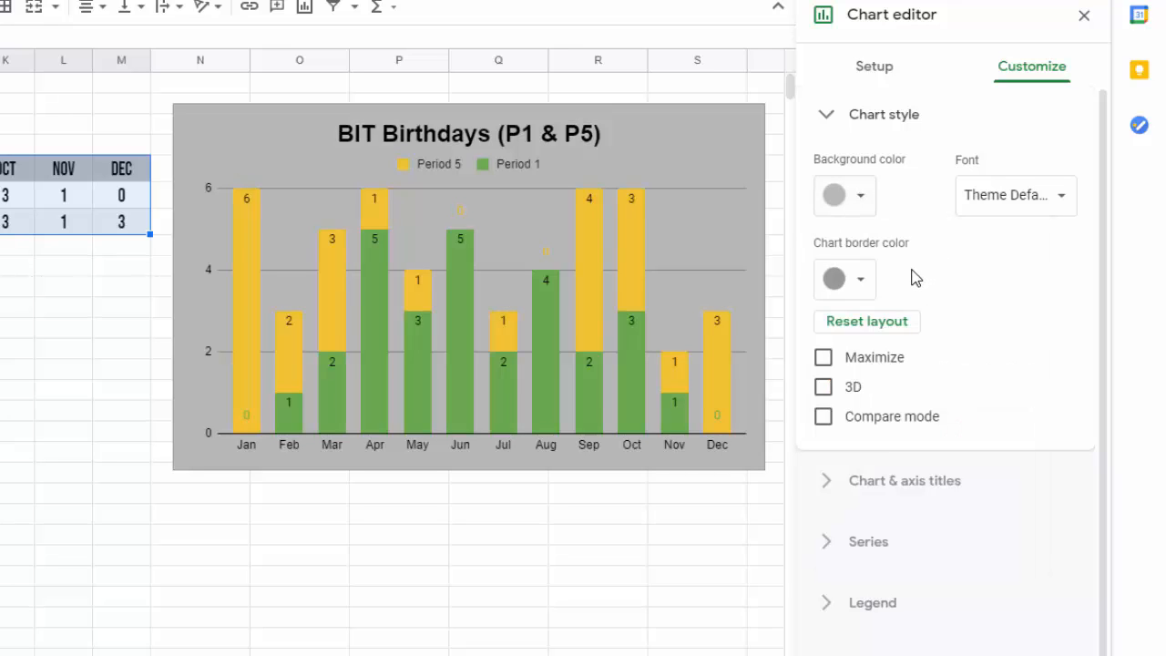
Give the chart a black border and display its columns in 3D.
{"action": "left_click", "coordinate": [866, 283]}
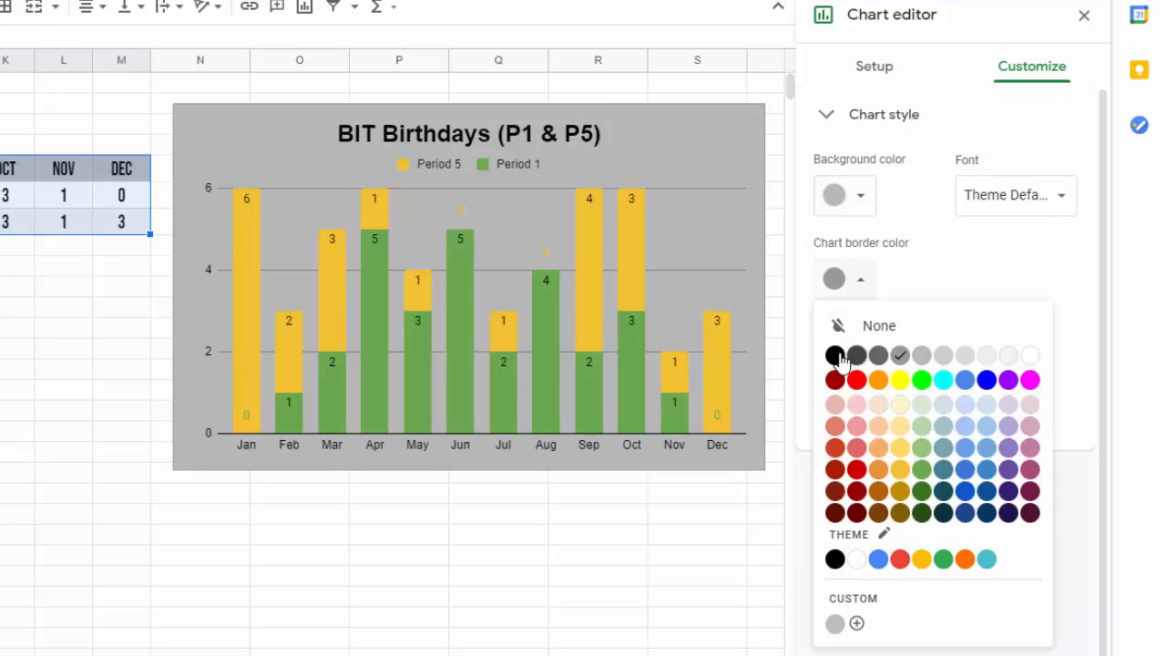
{"action": "left_click", "coordinate": [833, 355]}
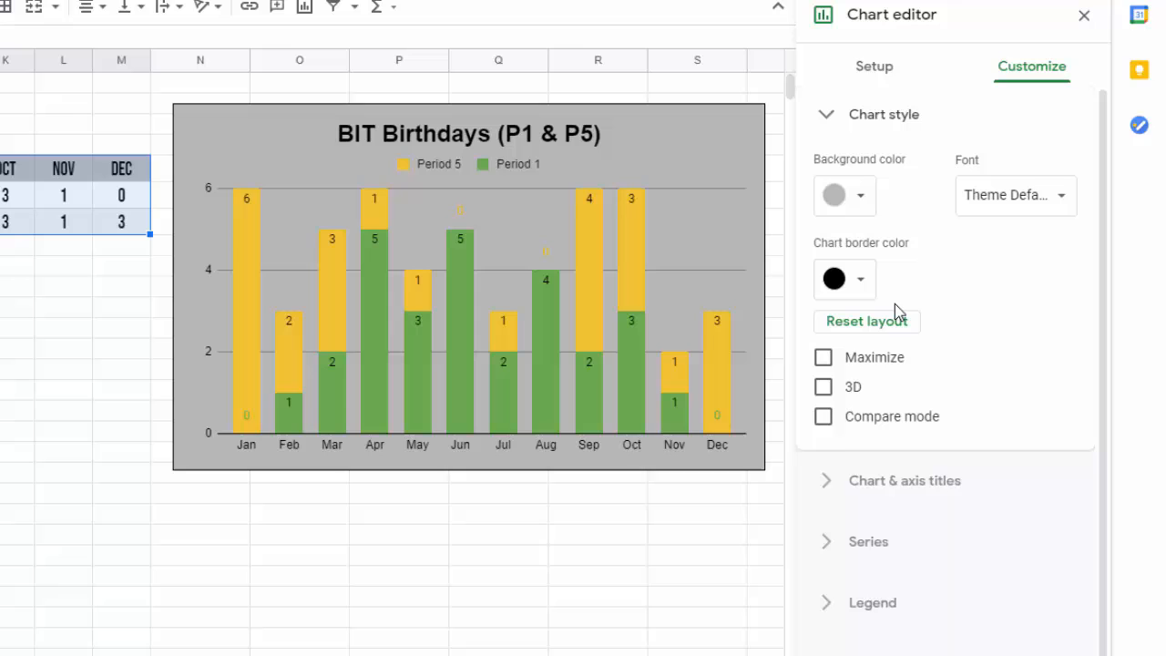
{"action": "left_click", "coordinate": [824, 387]}
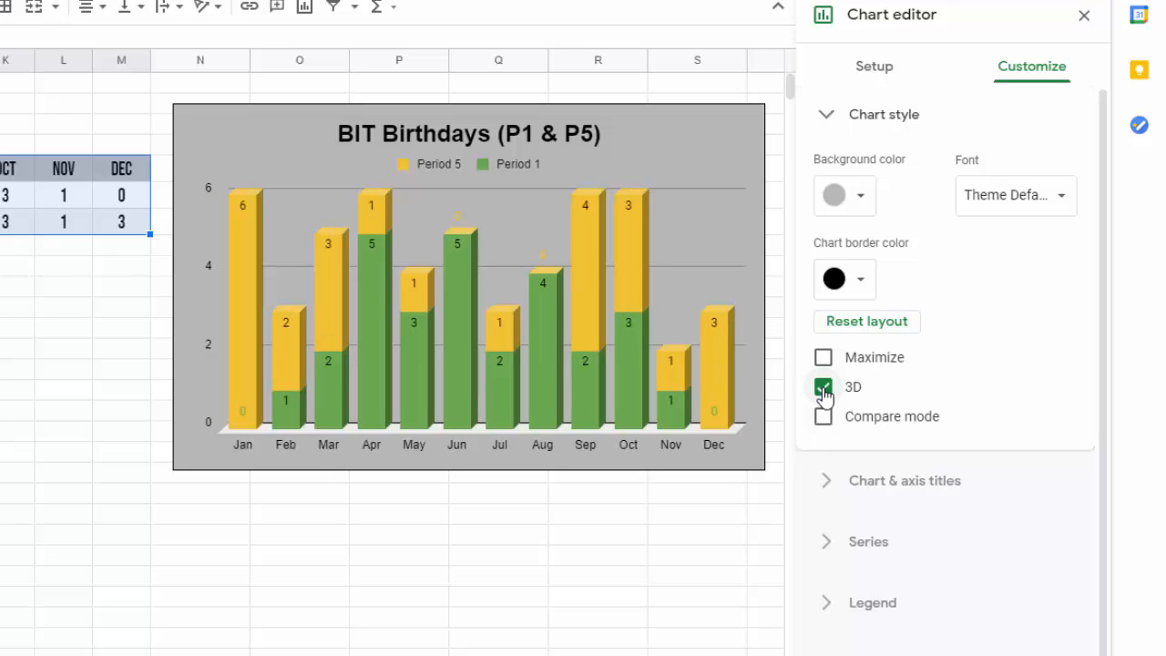
Try the chart legend in the Left position.
{"action": "left_click", "coordinate": [827, 115]}
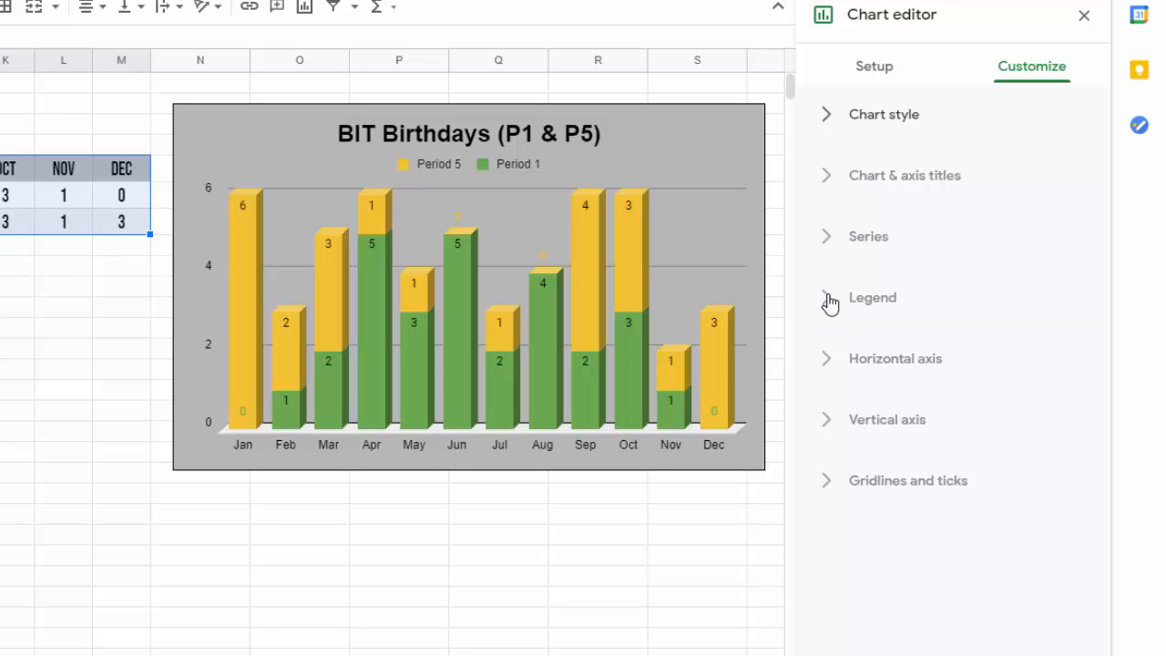
{"action": "left_click", "coordinate": [829, 302]}
{"action": "left_click", "coordinate": [891, 375]}
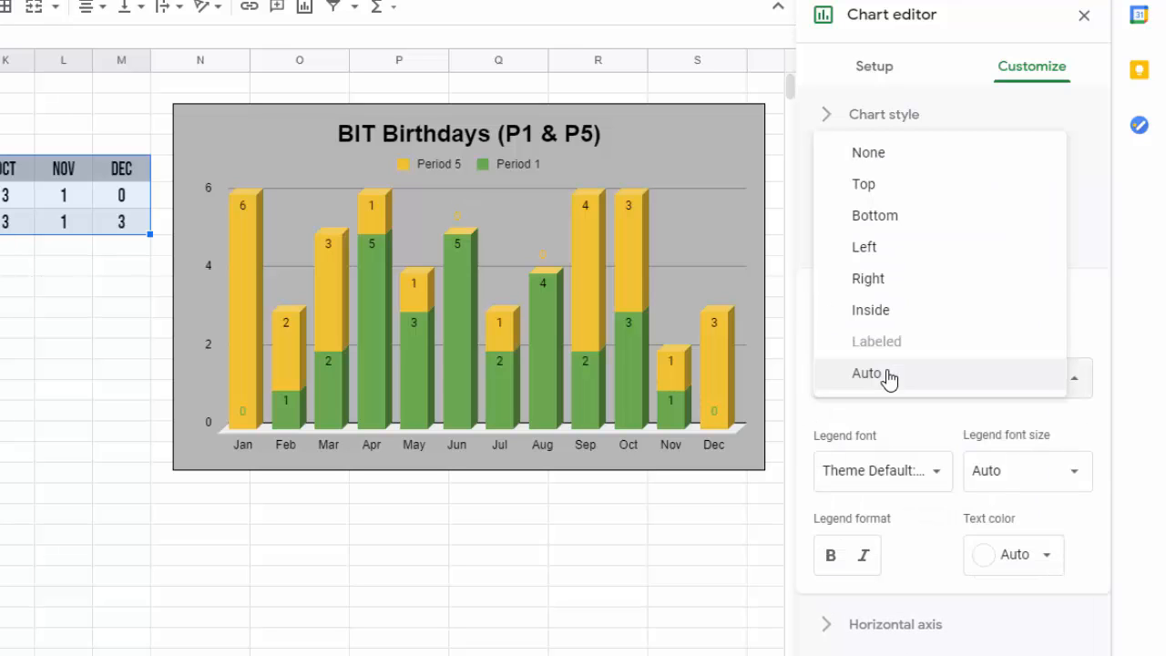
{"action": "left_click", "coordinate": [886, 255]}
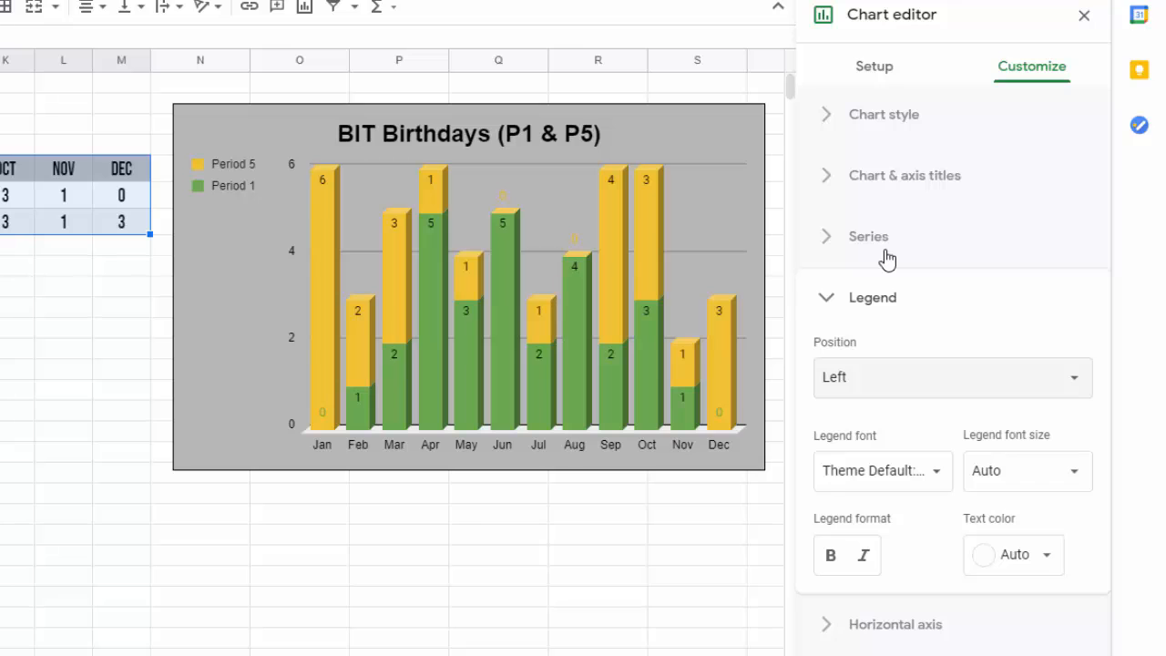
Set the chart legend's position to Top and make the legend text bold.
{"action": "left_click", "coordinate": [908, 390]}
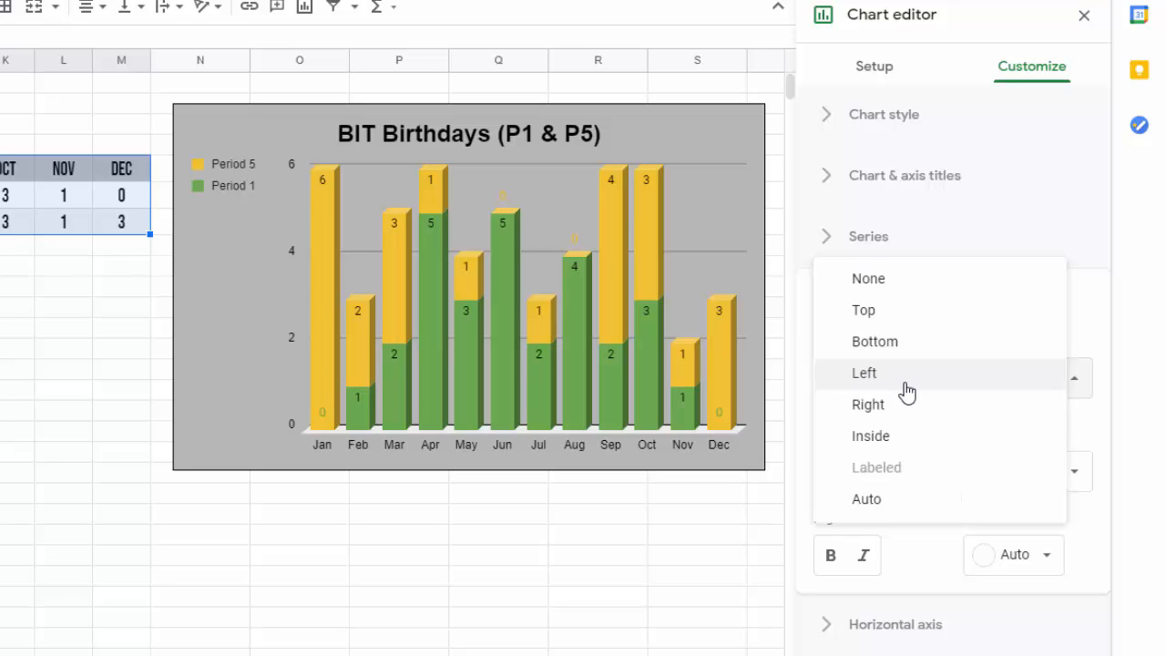
{"action": "left_click", "coordinate": [890, 310]}
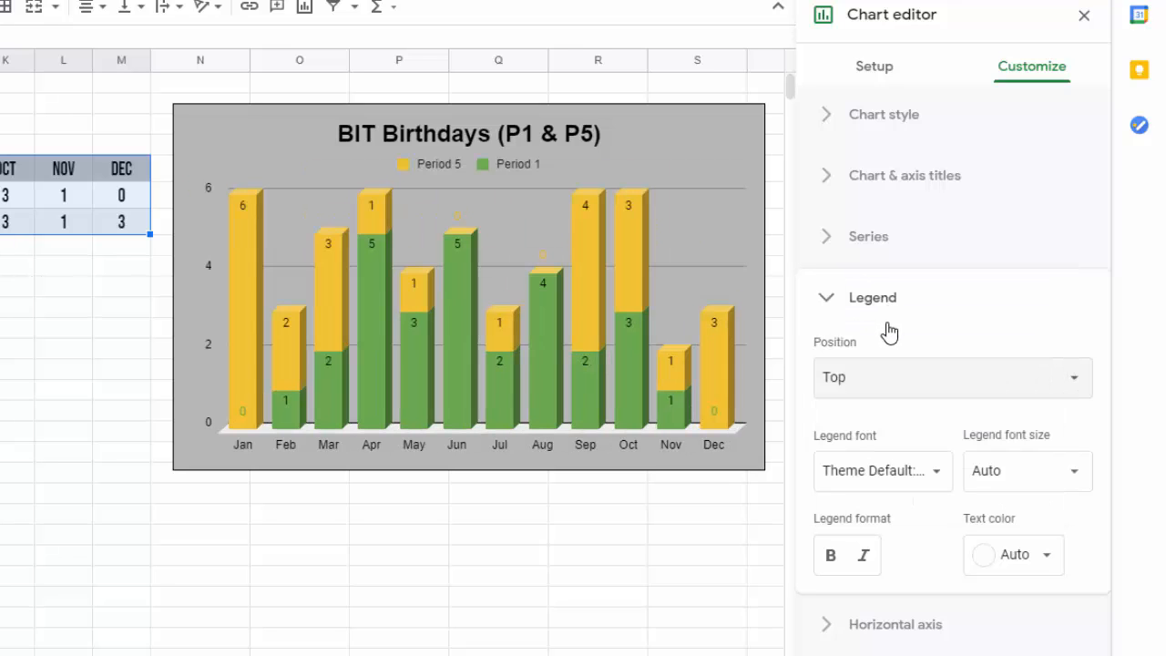
{"action": "left_click", "coordinate": [829, 557]}
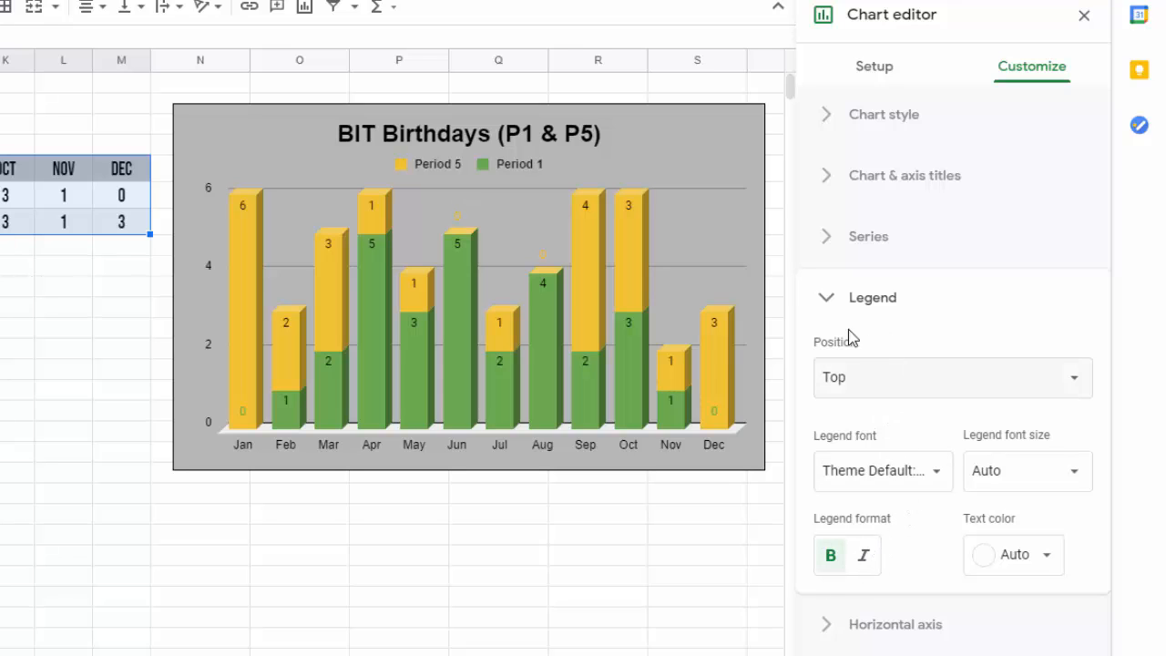
{"action": "left_click", "coordinate": [826, 298]}
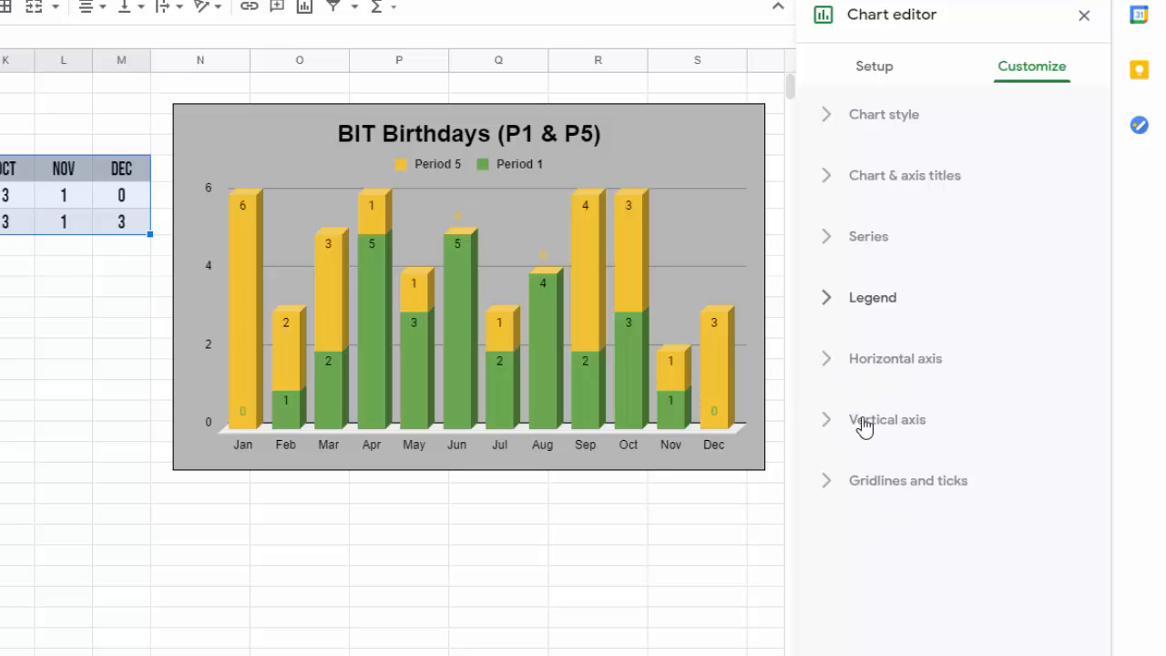
Move the chart directly beneath the birthday table, covering about rows 8 to 26.
{"action": "left_click", "coordinate": [688, 207]}
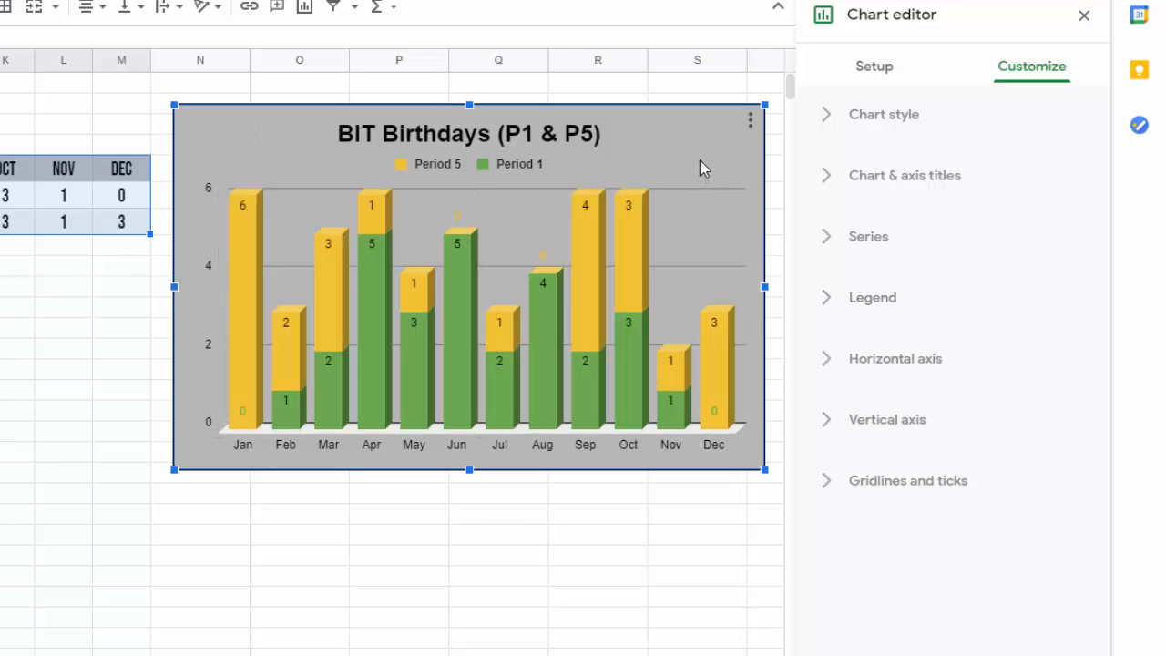
{"action": "left_click", "coordinate": [749, 120]}
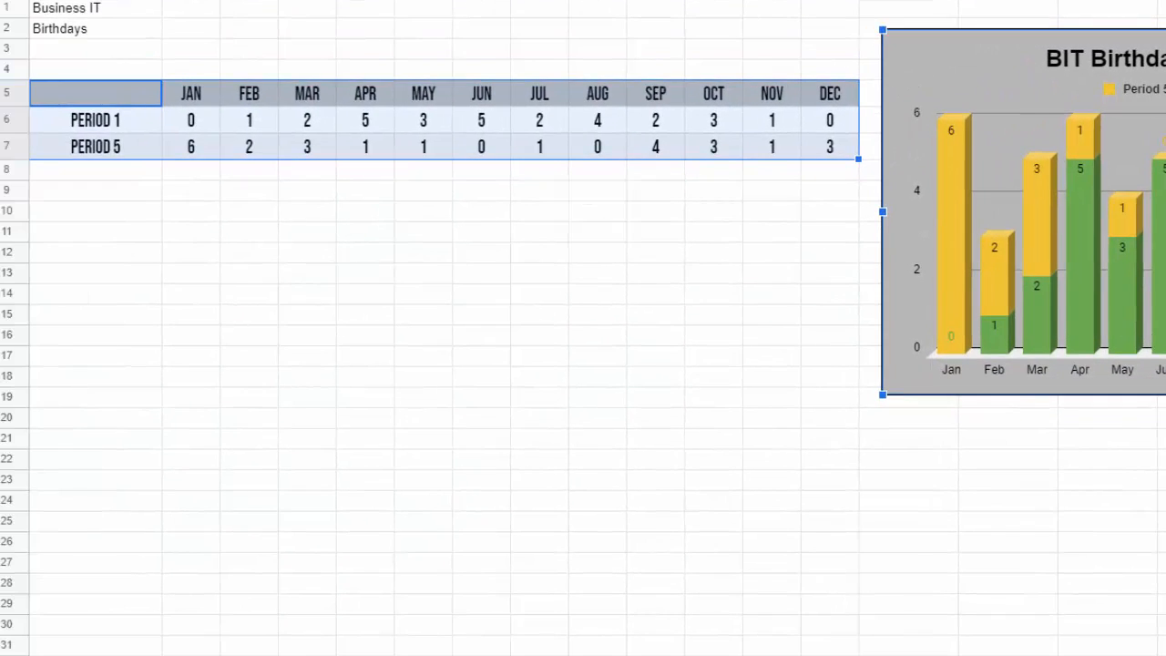
{"action": "left_click", "coordinate": [694, 317]}
{"action": "left_click", "coordinate": [1155, 211]}
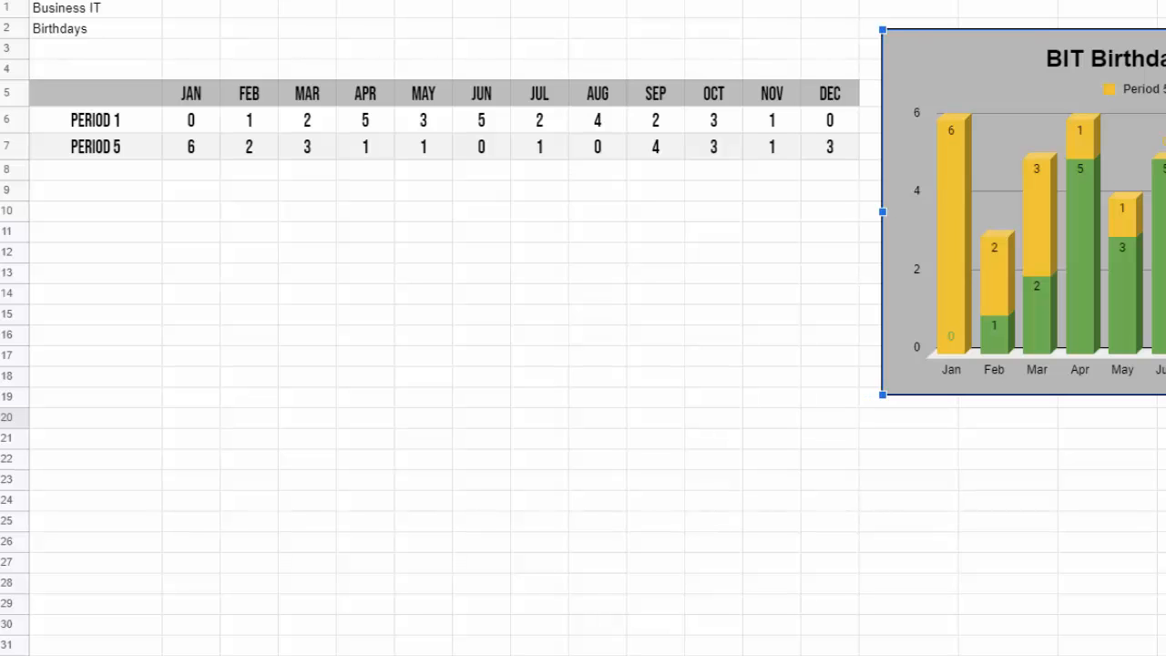
{"action": "left_click_drag", "start_coordinate": [1155, 212], "coordinate": [683, 341]}
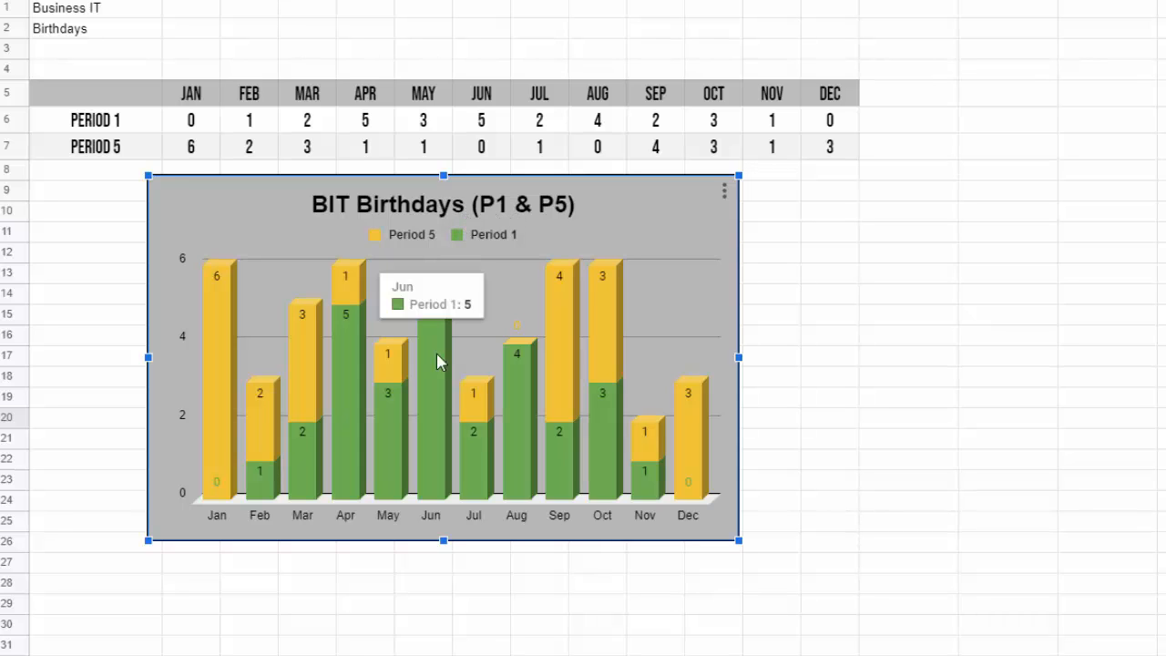
{"action": "mouse_move", "coordinate": [334, 446]}
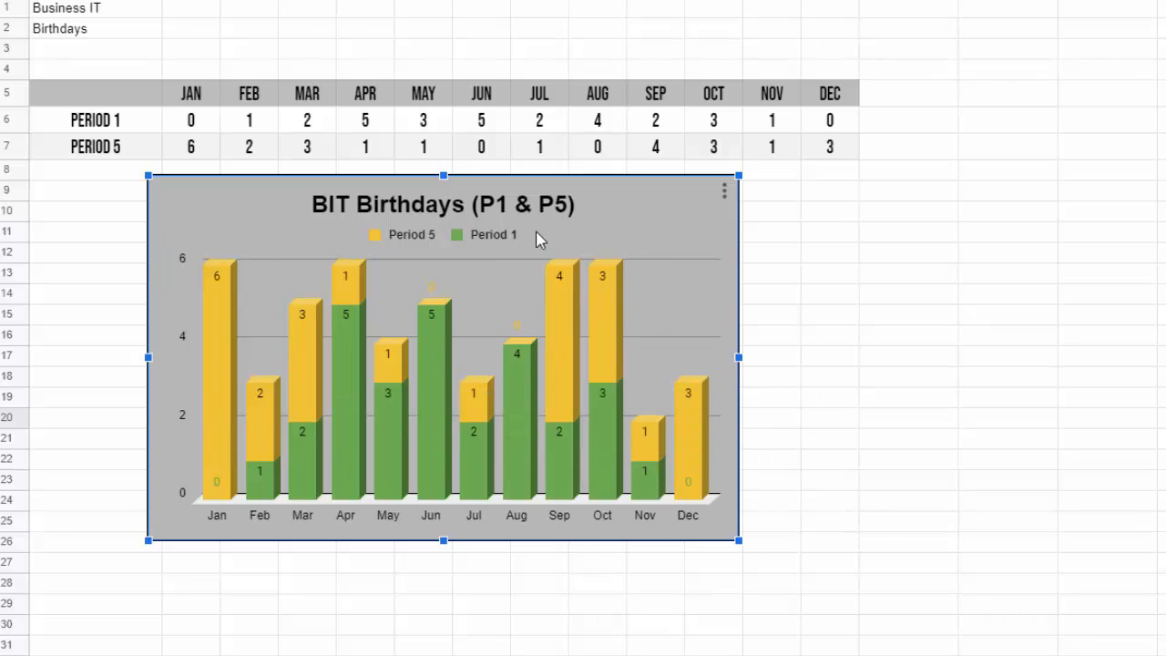
{"action": "mouse_move", "coordinate": [602, 443]}
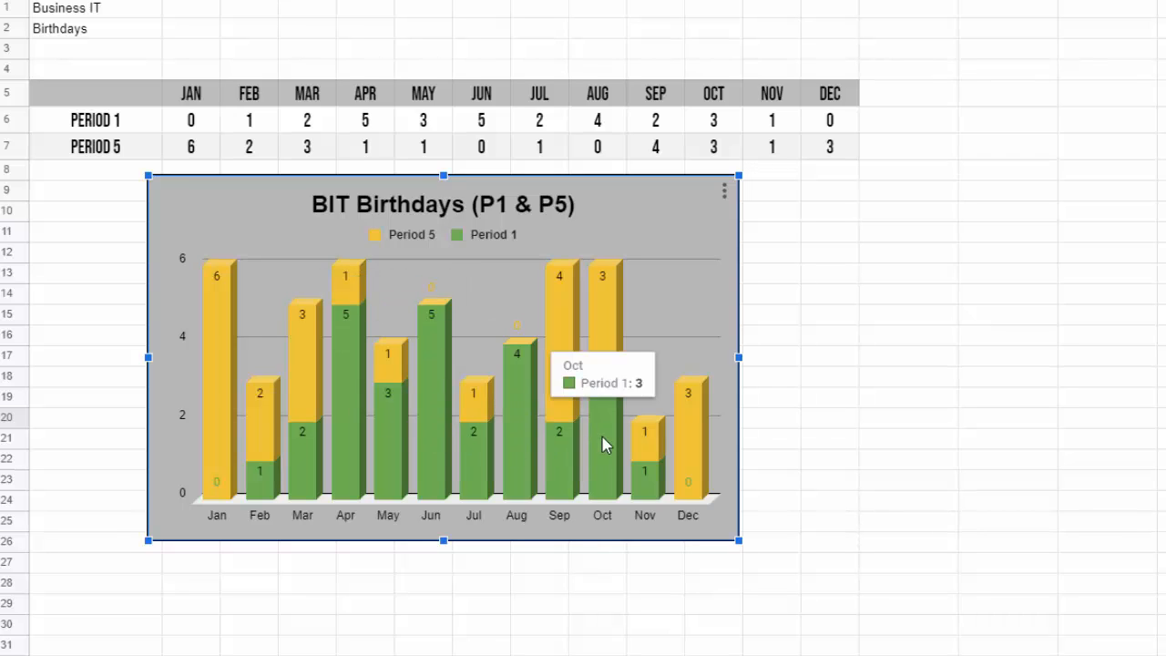